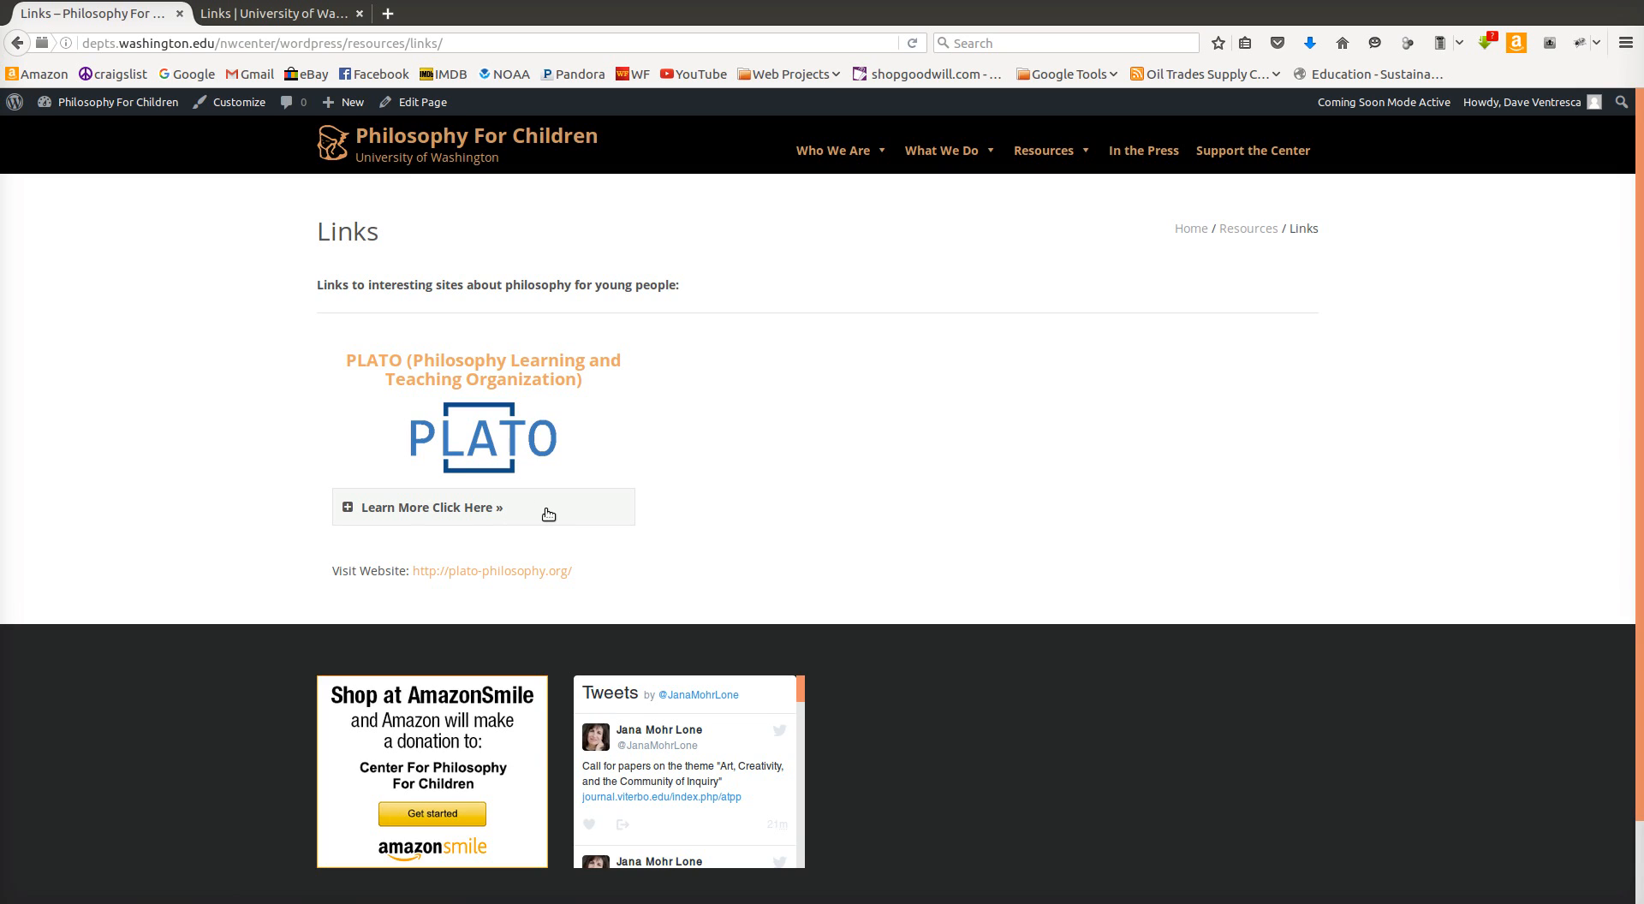
Step: Examine the description in the PLATO entry's expandable "Learn More" section and collapse it again
{"action": "left_click", "coordinate": [548, 514]}
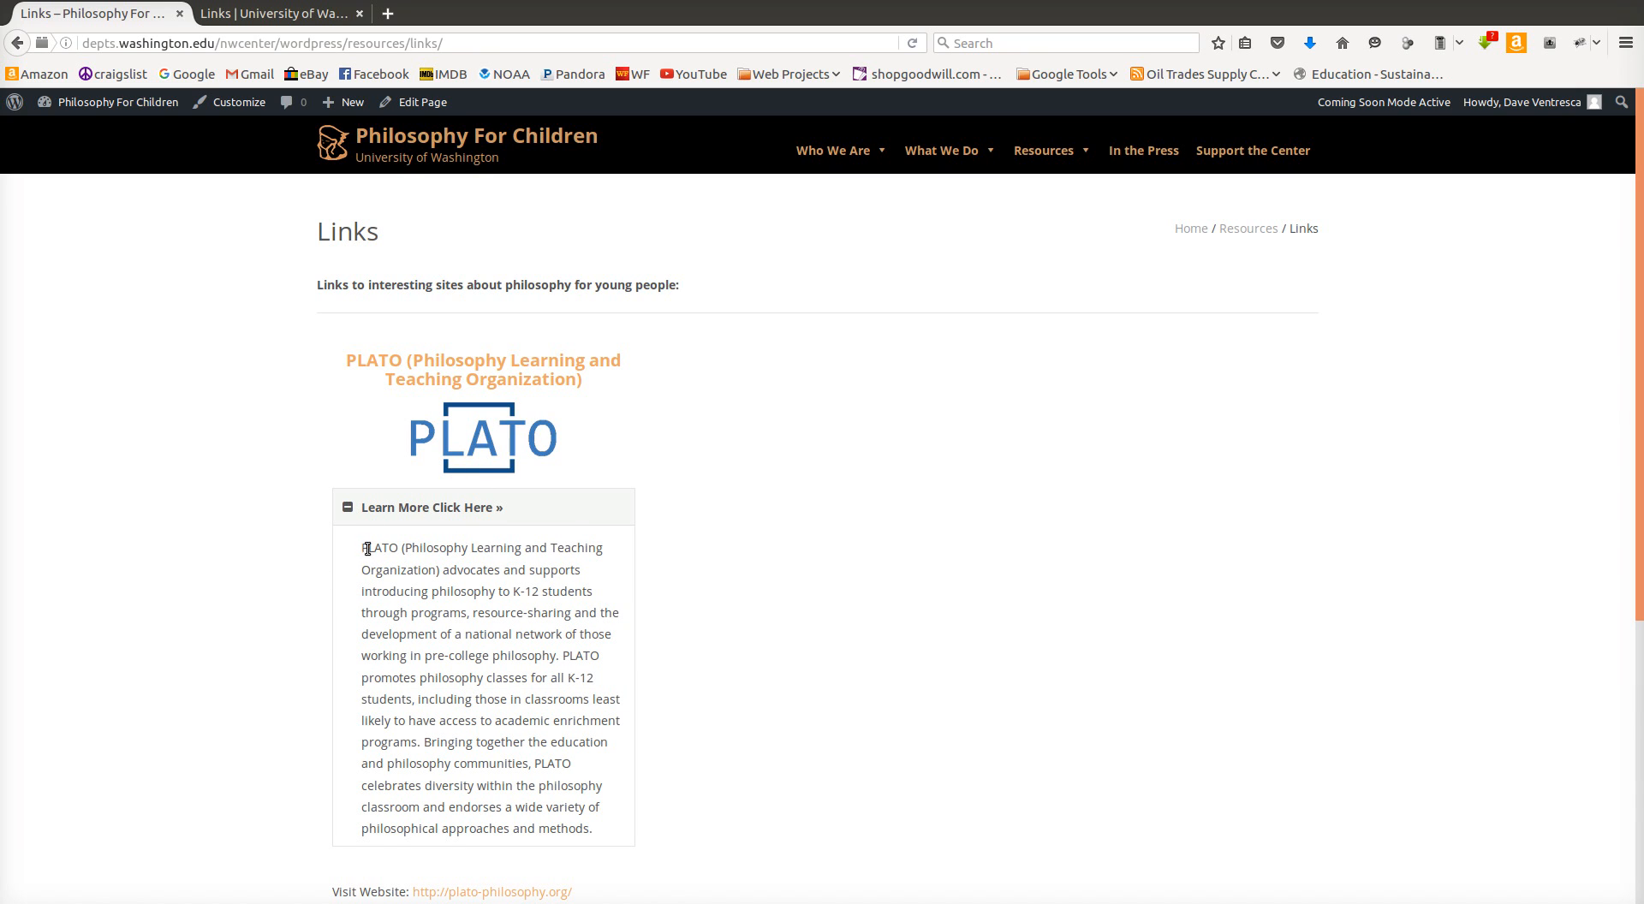
{"action": "left_click_drag", "start_coordinate": [359, 548], "coordinate": [601, 839]}
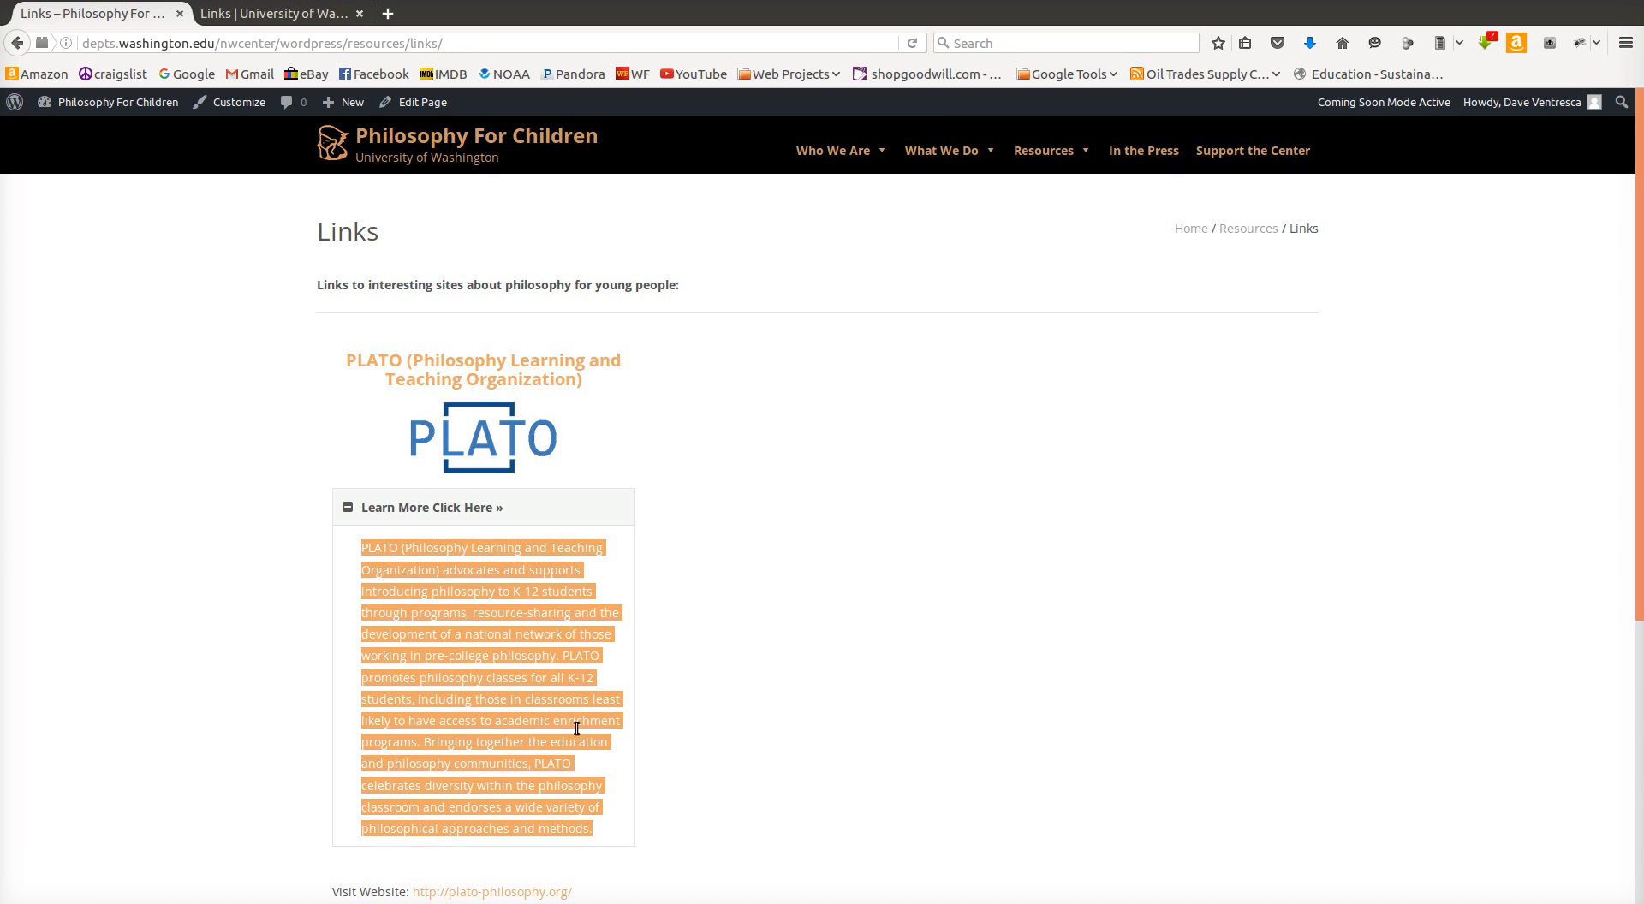
{"action": "left_click", "coordinate": [600, 826]}
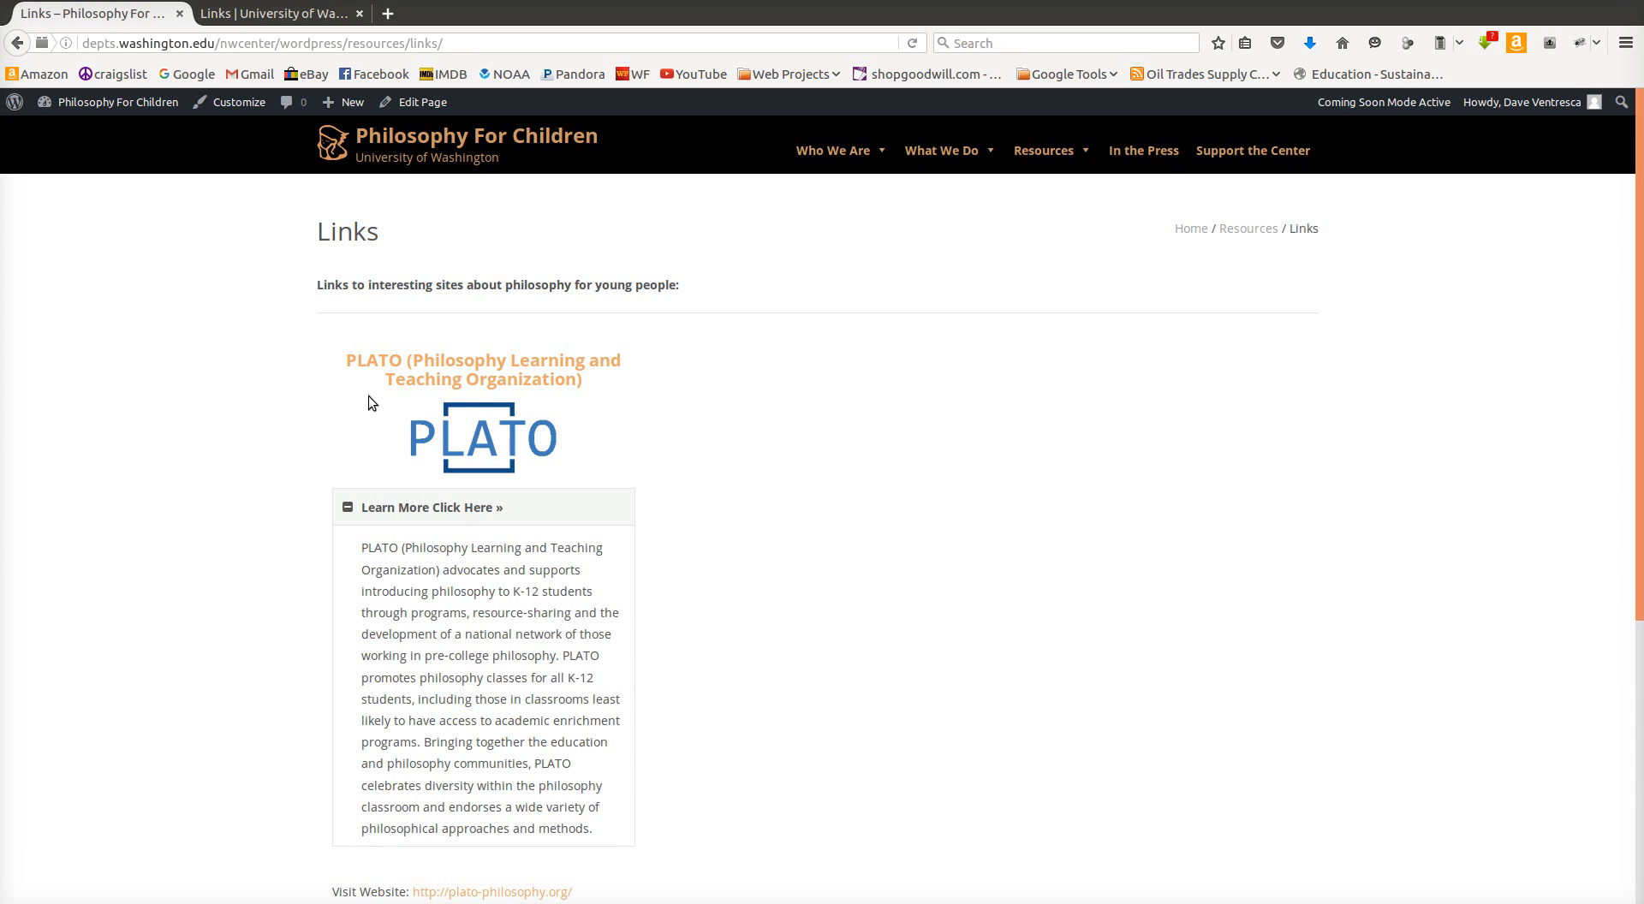
{"action": "left_click", "coordinate": [491, 510]}
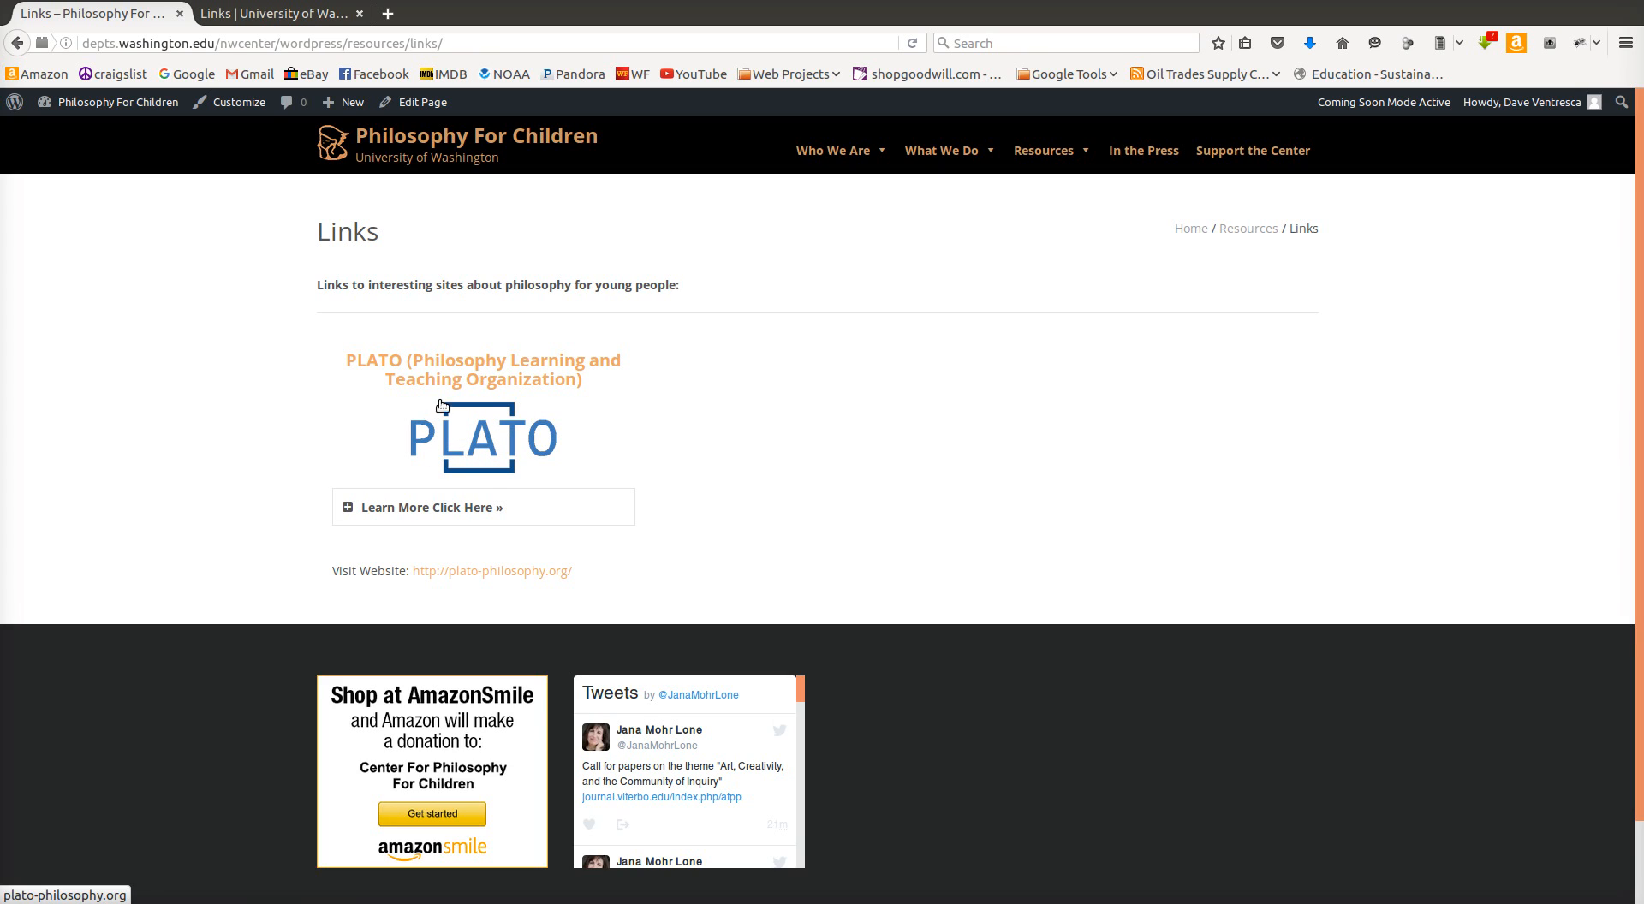
Step: Check the website linked from the PLATO title and compare the old University of Washington Links page with the new one
{"action": "left_click", "coordinate": [480, 366]}
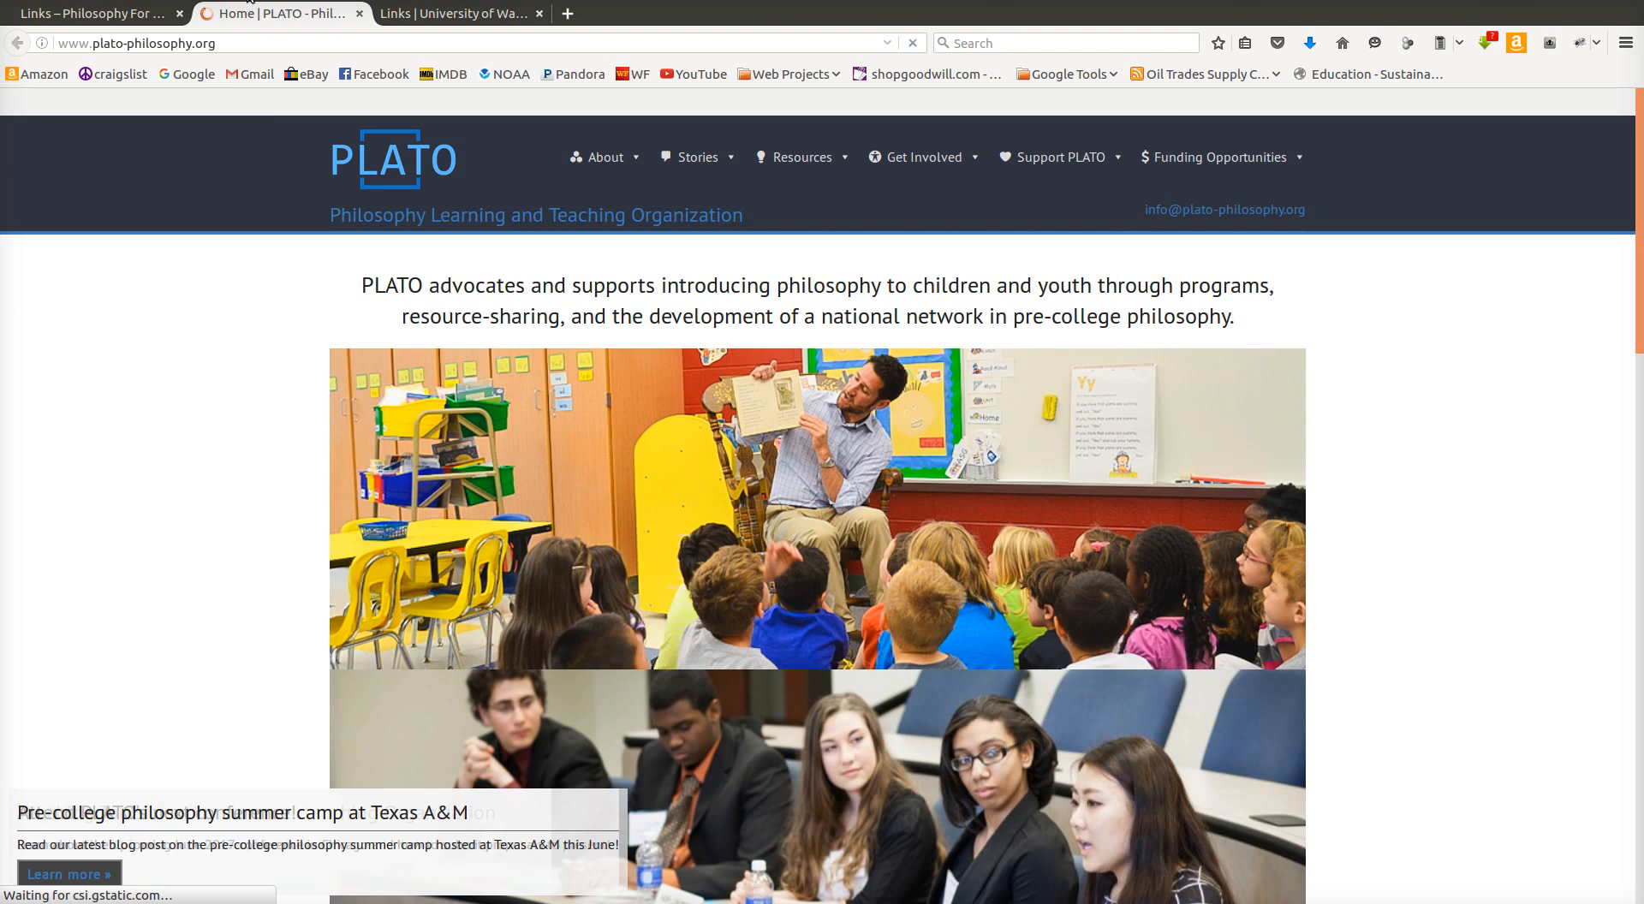
{"action": "left_click", "coordinate": [359, 14]}
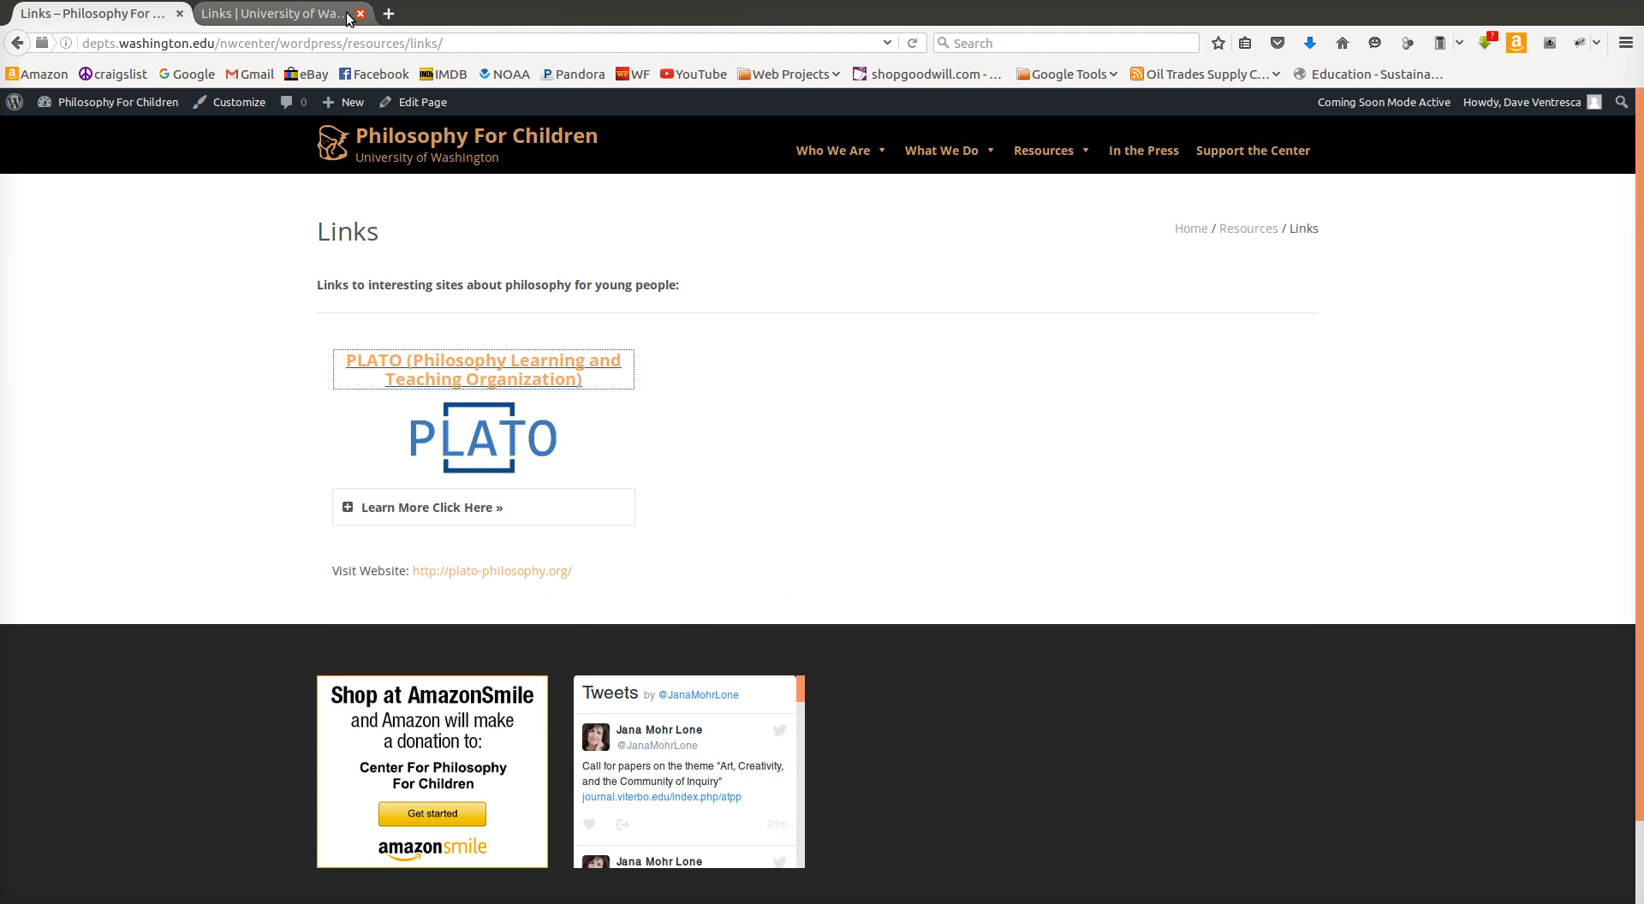
{"action": "left_click", "coordinate": [251, 17]}
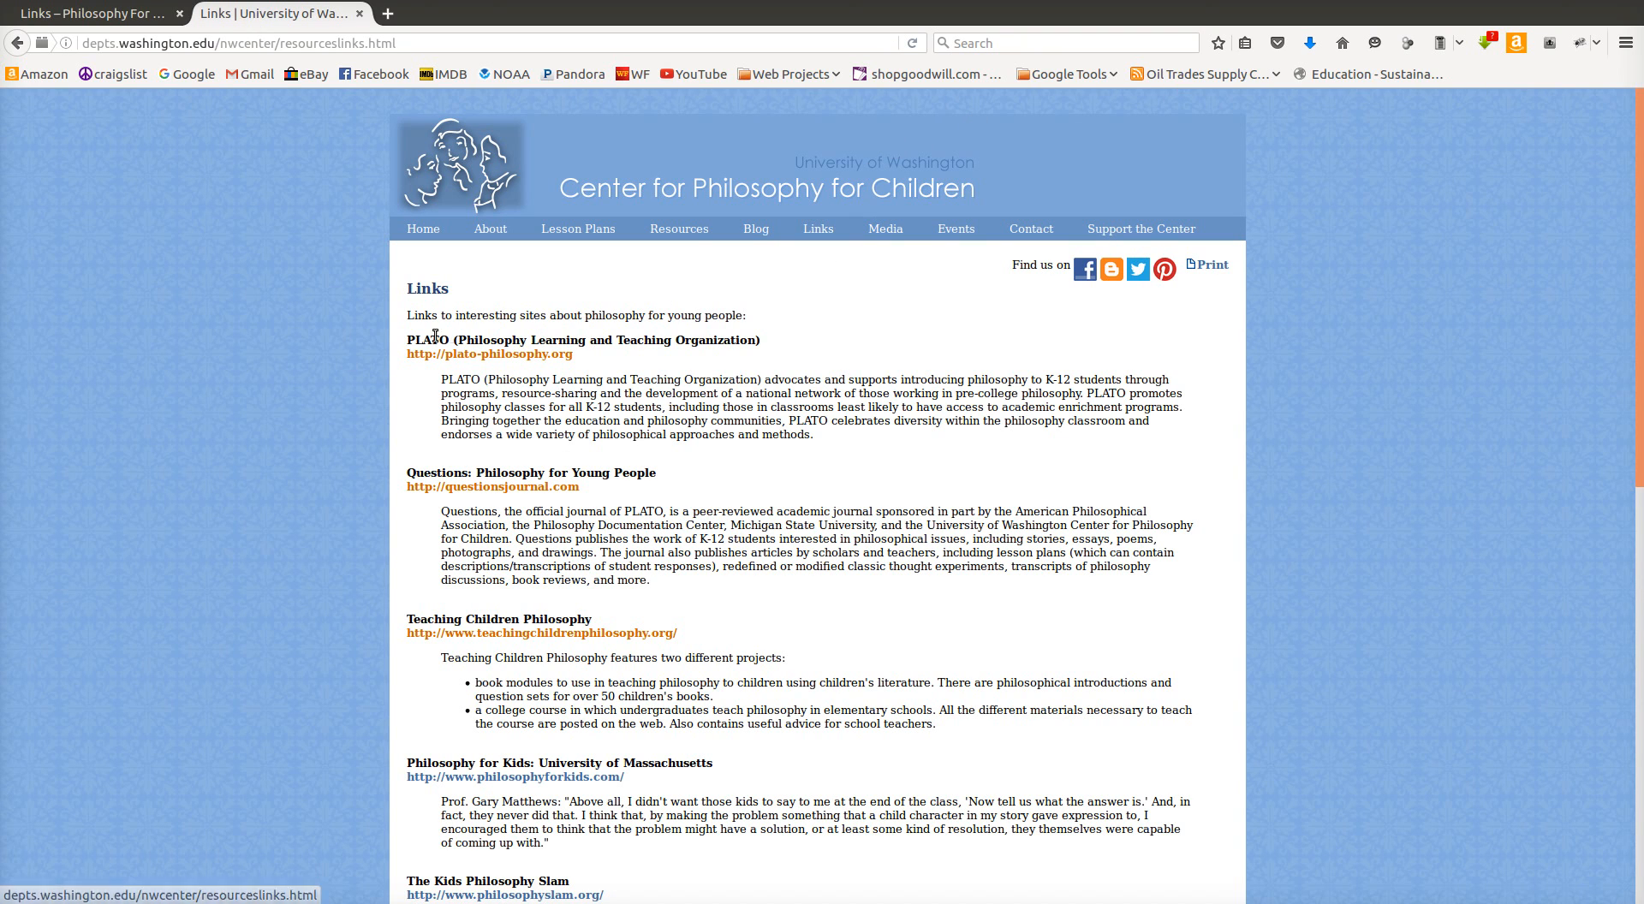
{"action": "left_click", "coordinate": [89, 13]}
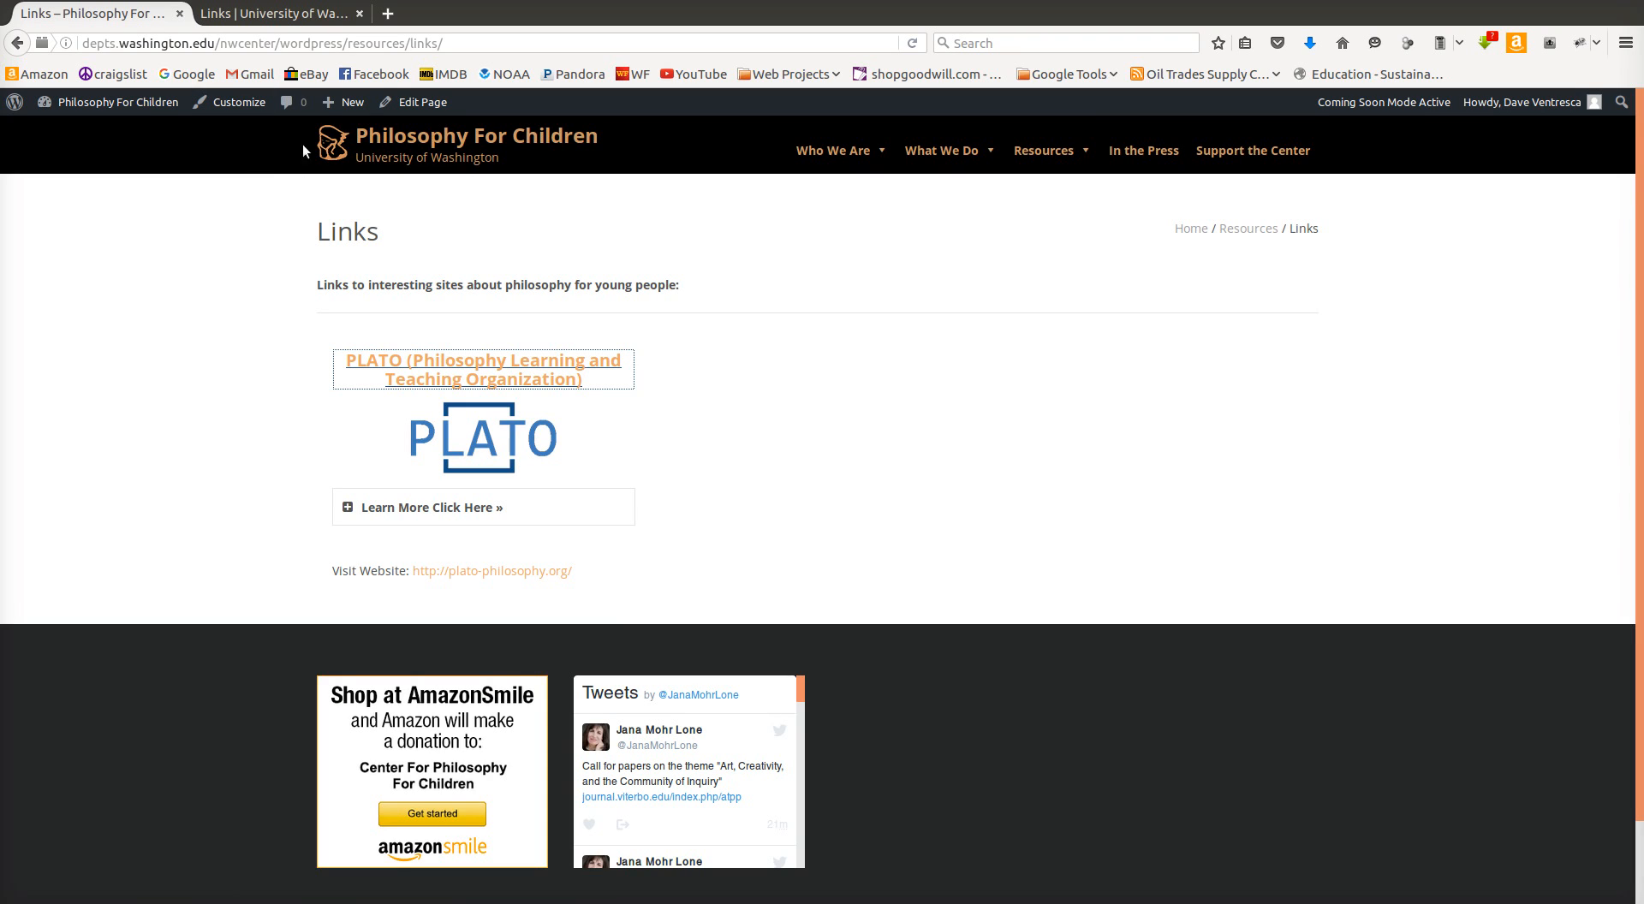
Step: Open the form for adding a new Link entry in a separate browser tab
{"action": "mouse_move", "coordinate": [342, 108]}
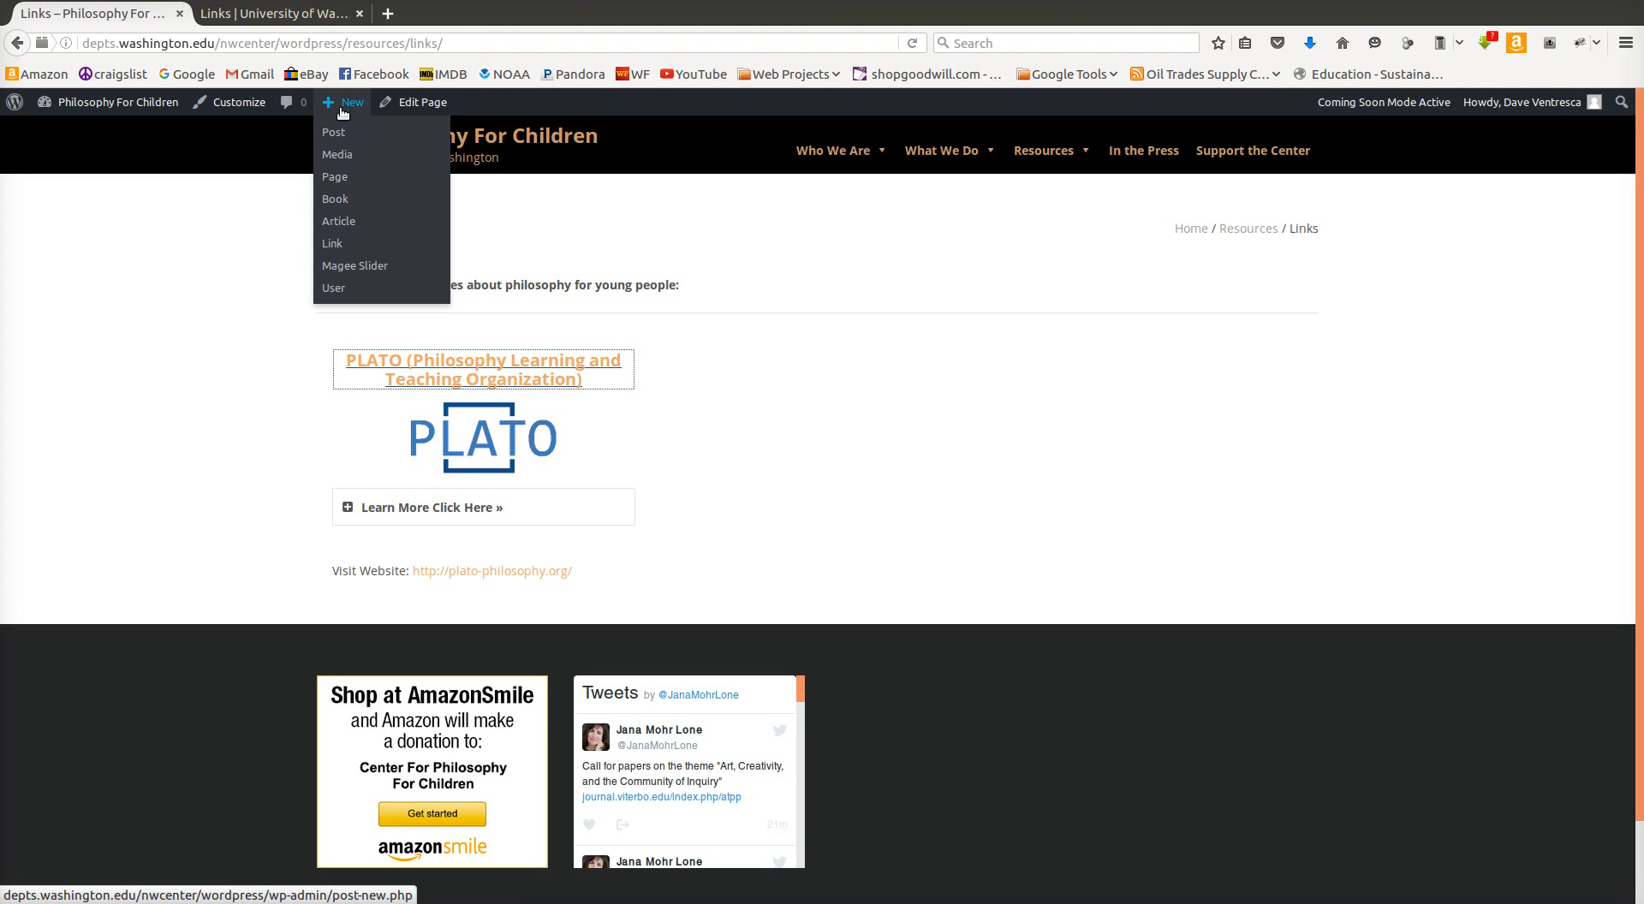
{"action": "middle_click", "coordinate": [332, 245]}
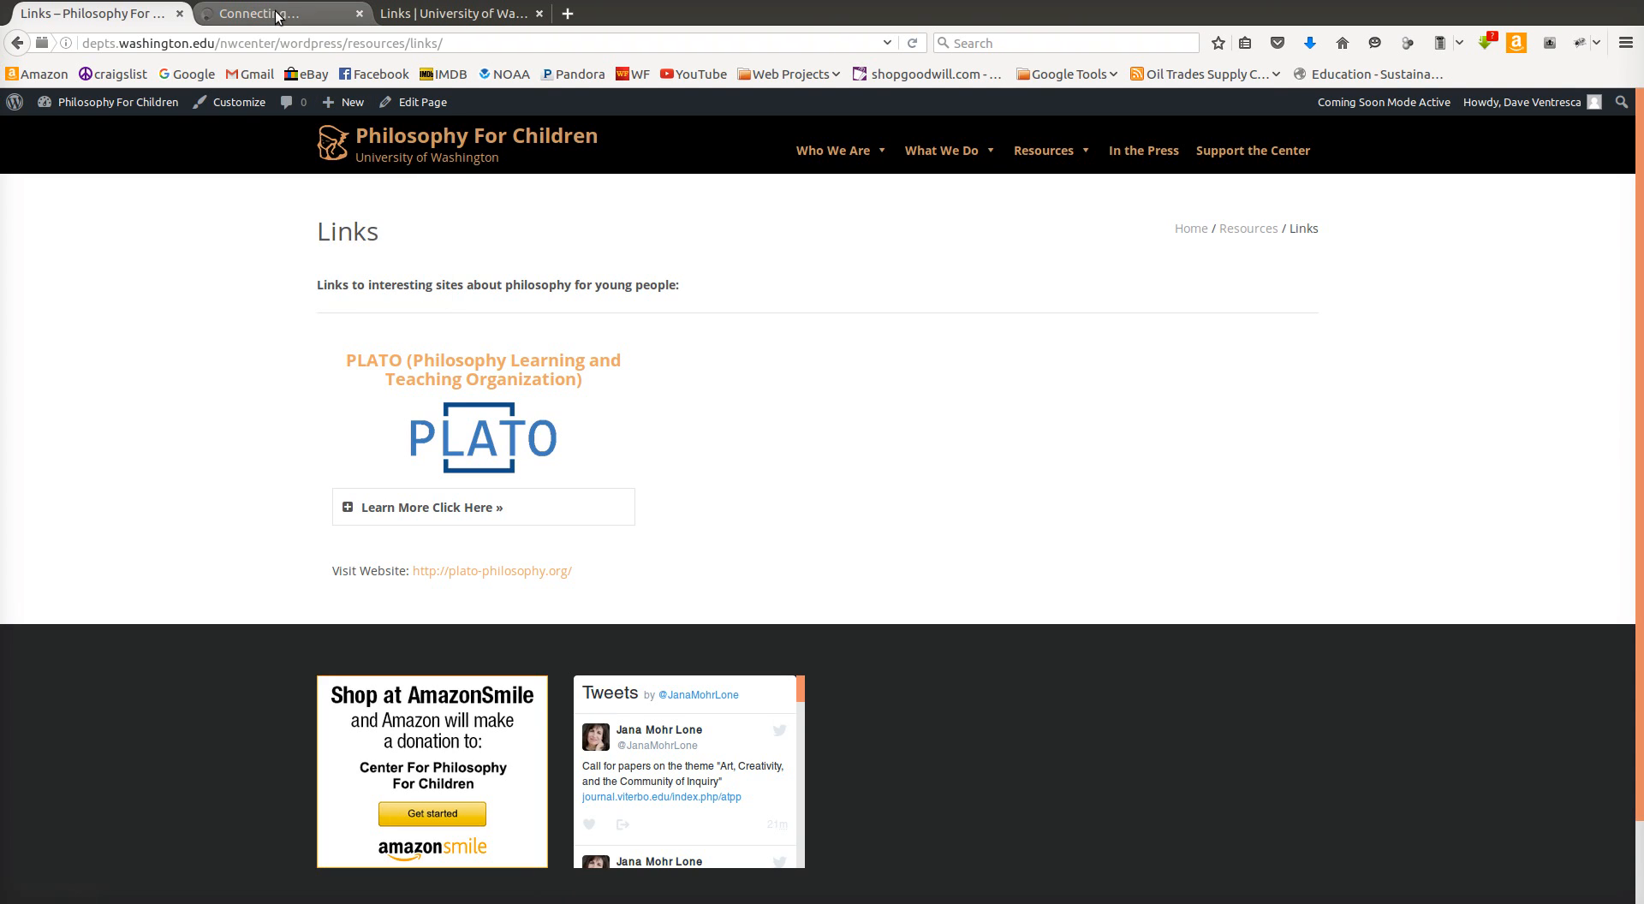
{"action": "left_click", "coordinate": [268, 17]}
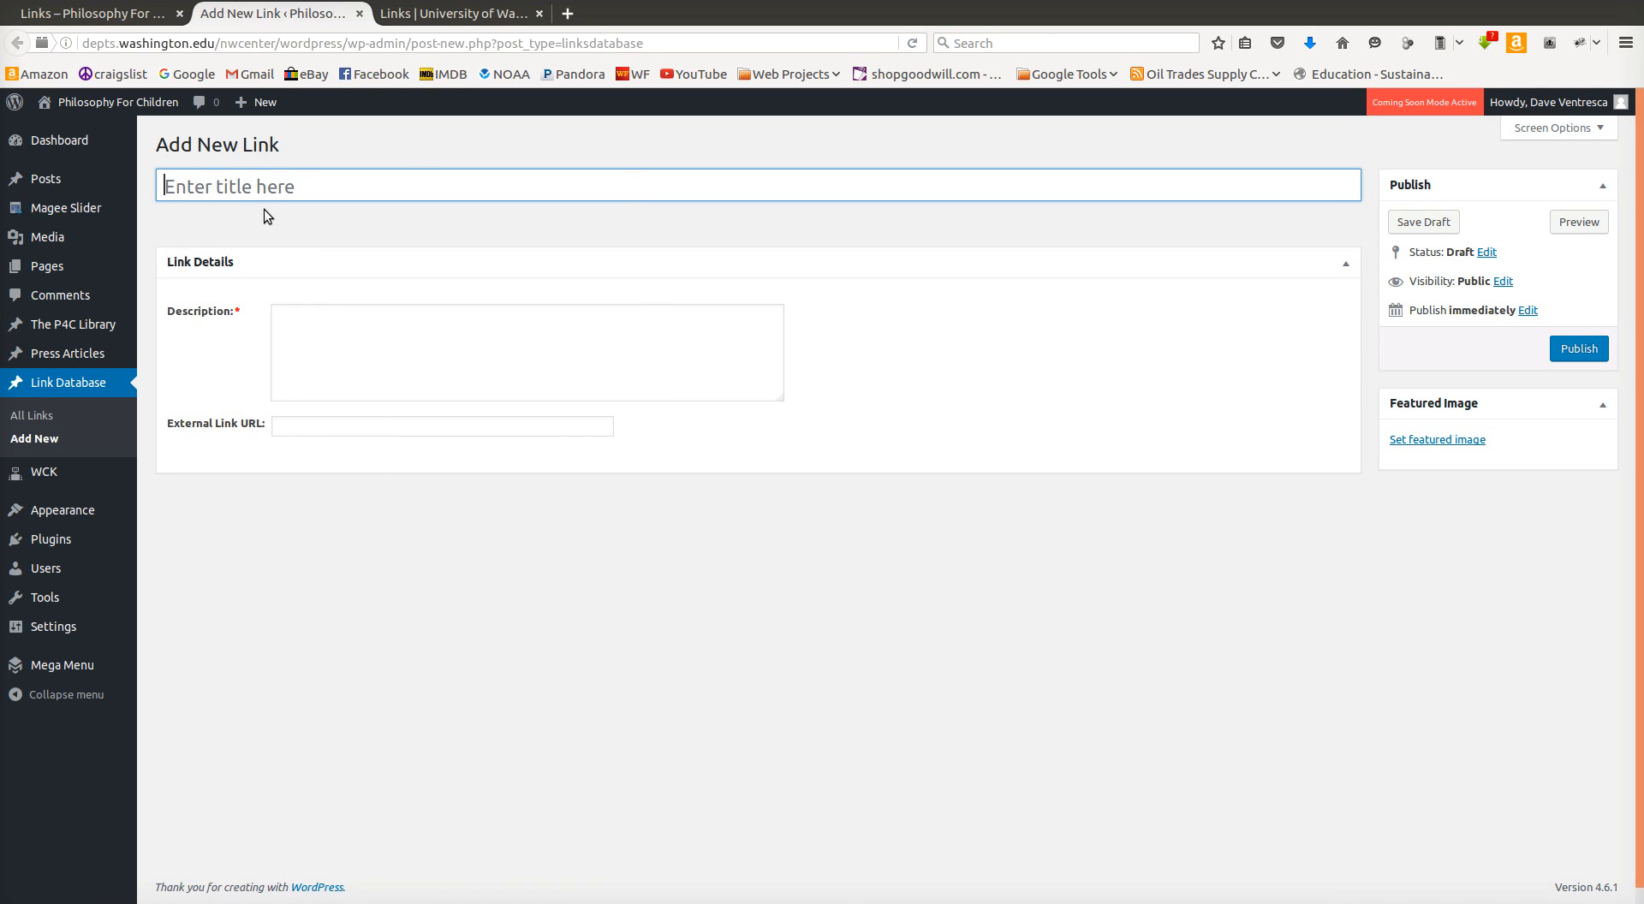
Step: Copy the title "Questions: Philosophy for Young People" from the old Links page into the new link's title
{"action": "left_click", "coordinate": [464, 17]}
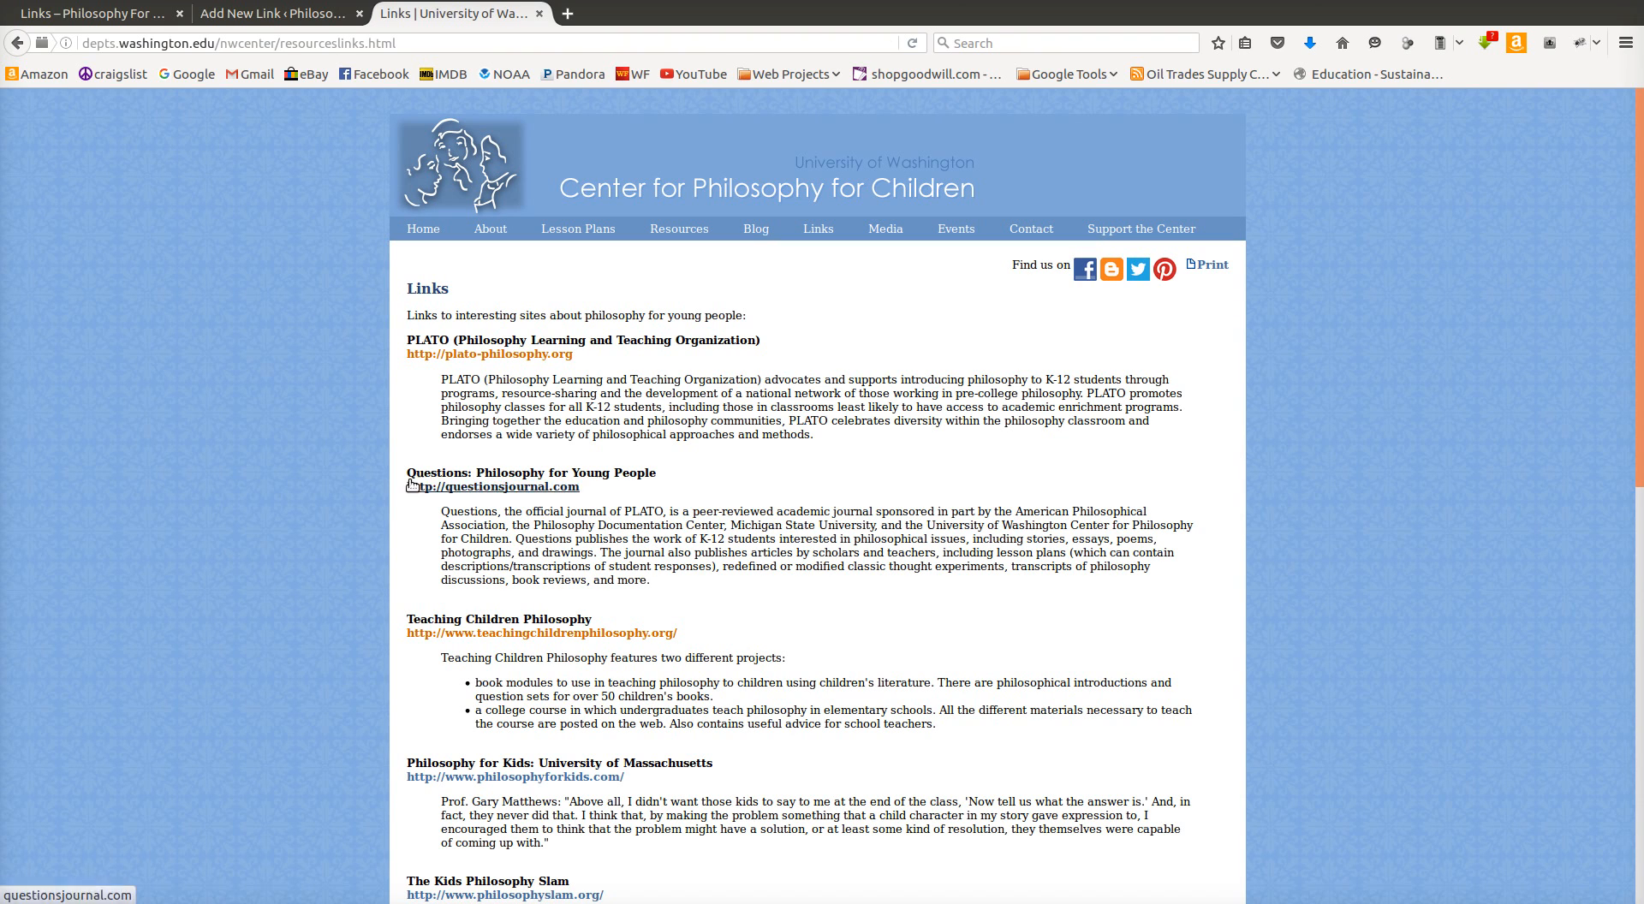
{"action": "left_click_drag", "start_coordinate": [657, 476], "coordinate": [412, 475]}
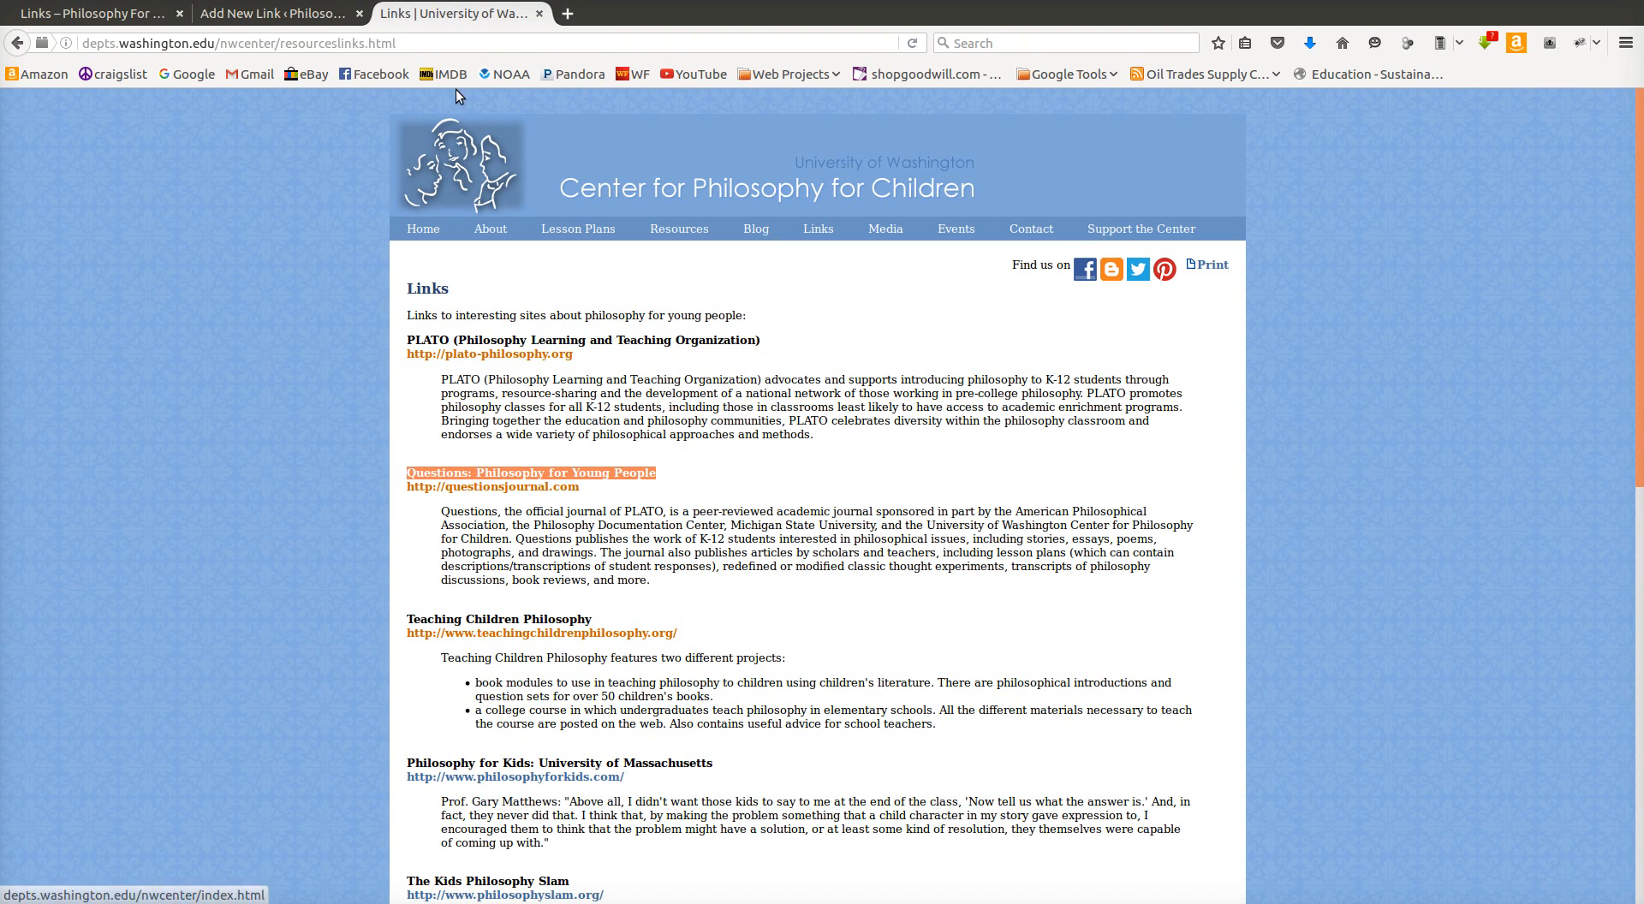
{"action": "left_click", "coordinate": [249, 13]}
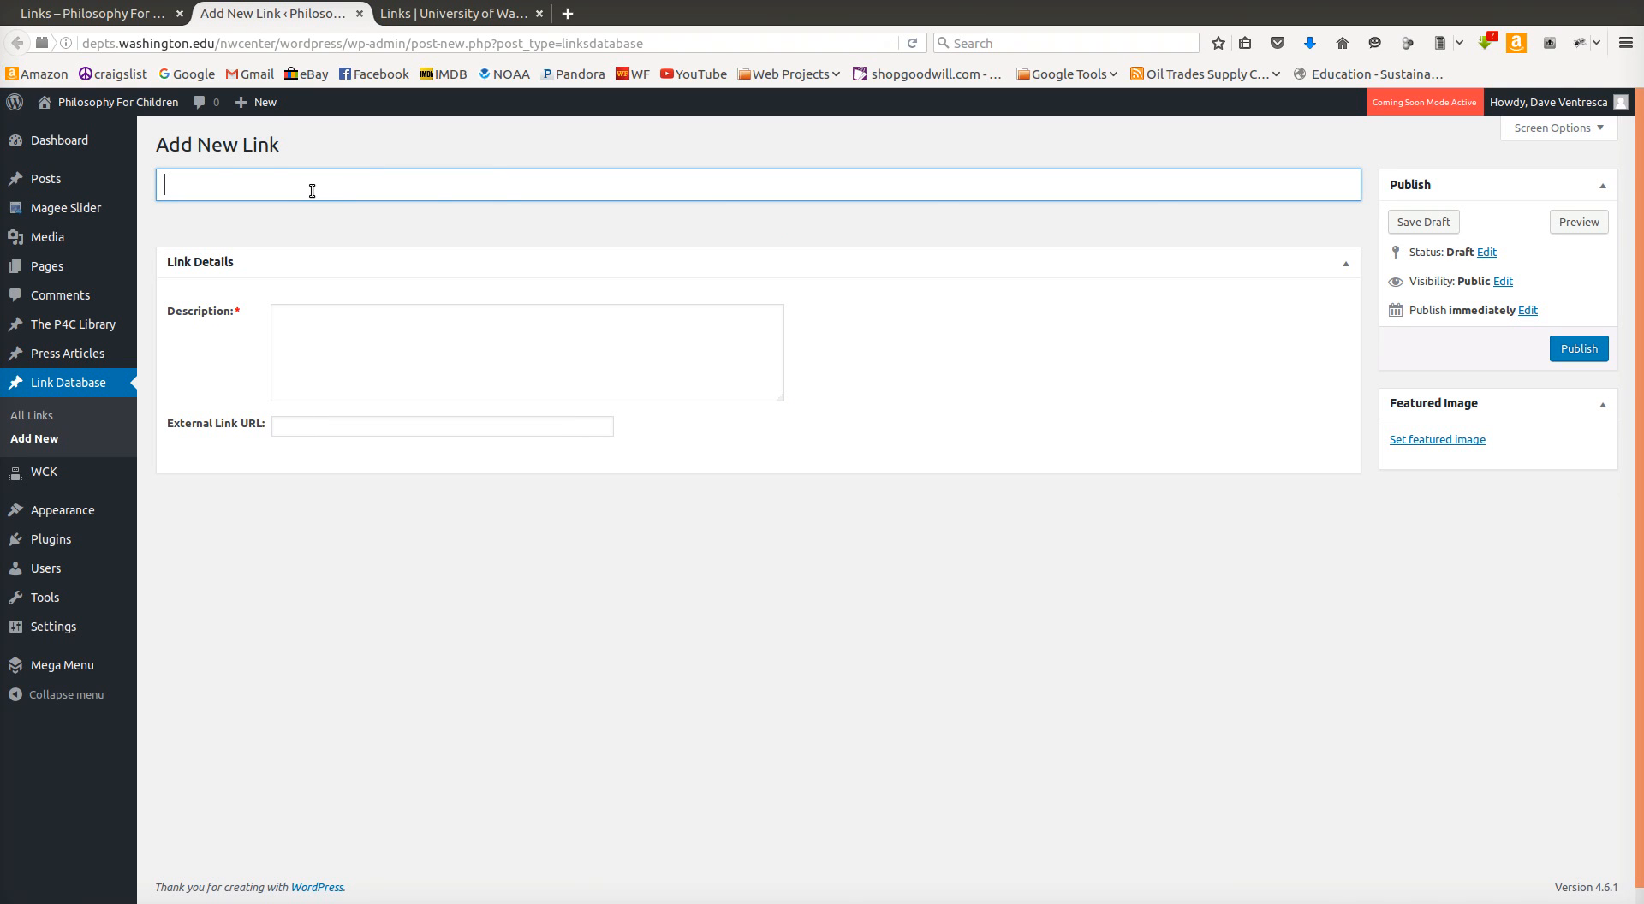
{"action": "type", "text": "Questions: Philosophy for Young People"}
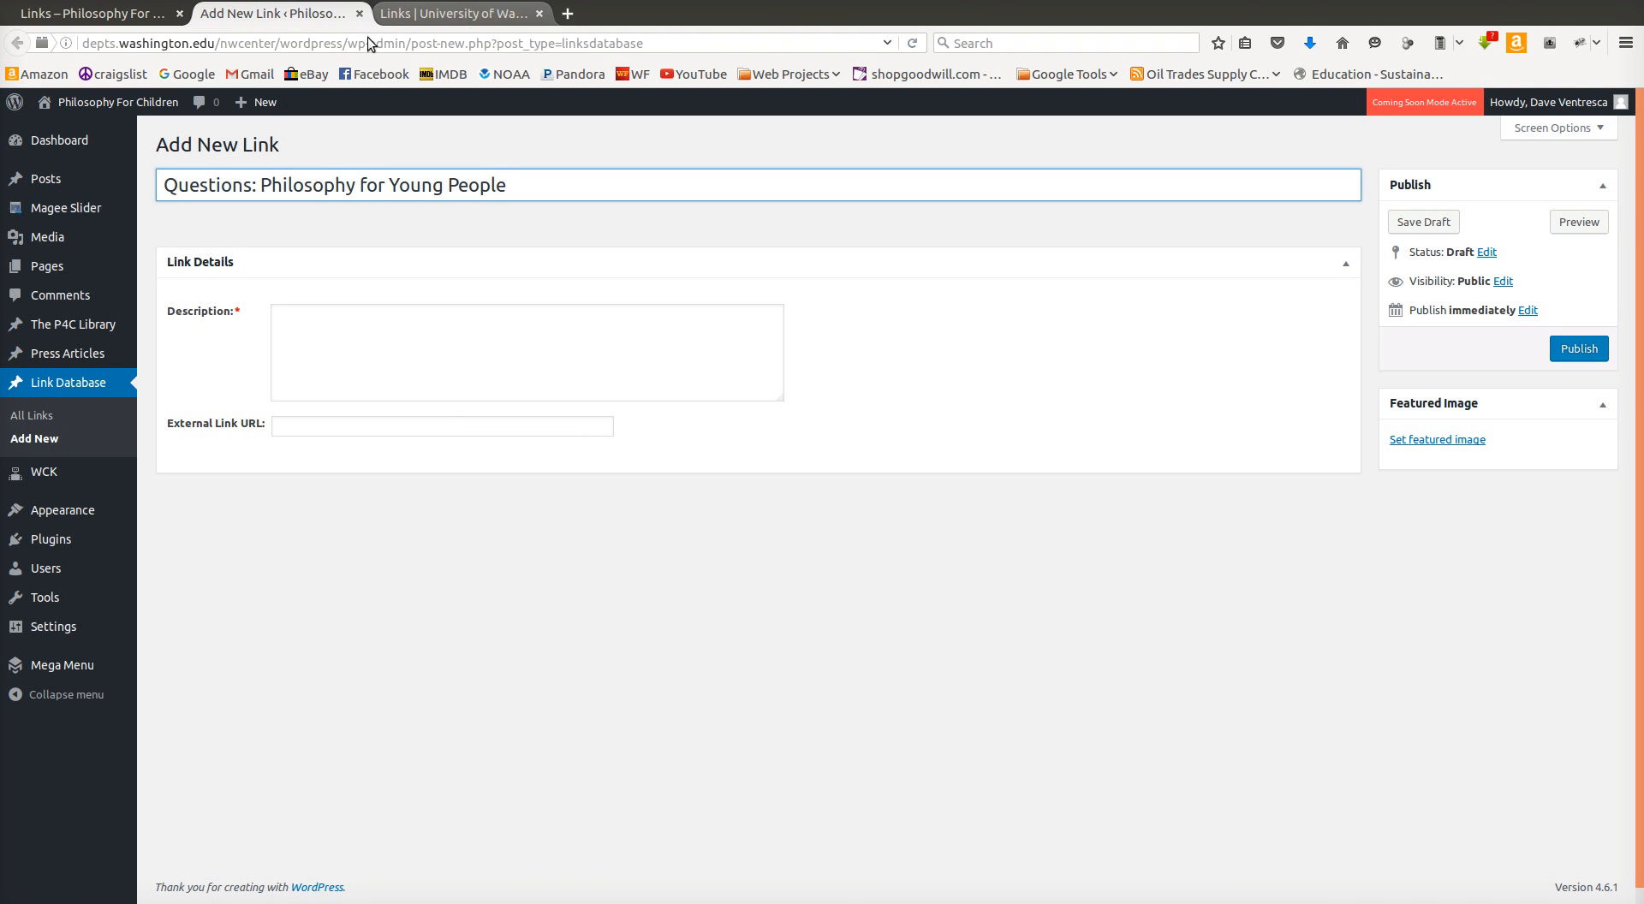
Step: Open the questionsjournal.com link in a separate tab and copy the Questions paragraph from the old Links page into the new link's Description
{"action": "left_click", "coordinate": [441, 12]}
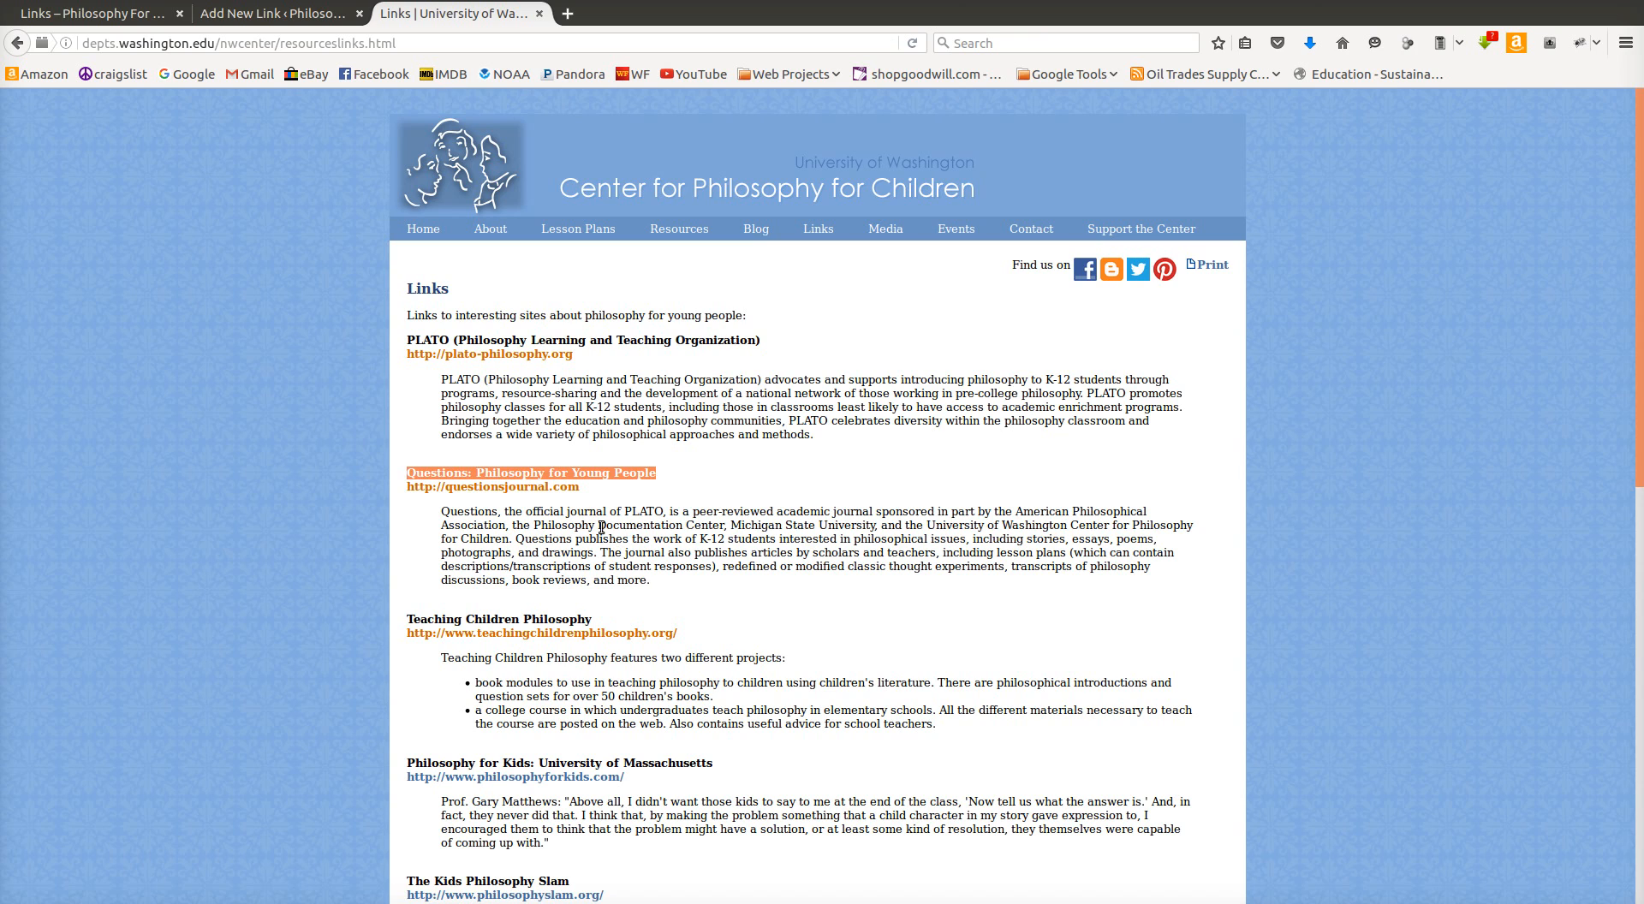
{"action": "middle_click", "coordinate": [552, 487]}
{"action": "left_click_drag", "start_coordinate": [442, 511], "coordinate": [661, 579]}
{"action": "left_click", "coordinate": [645, 10]}
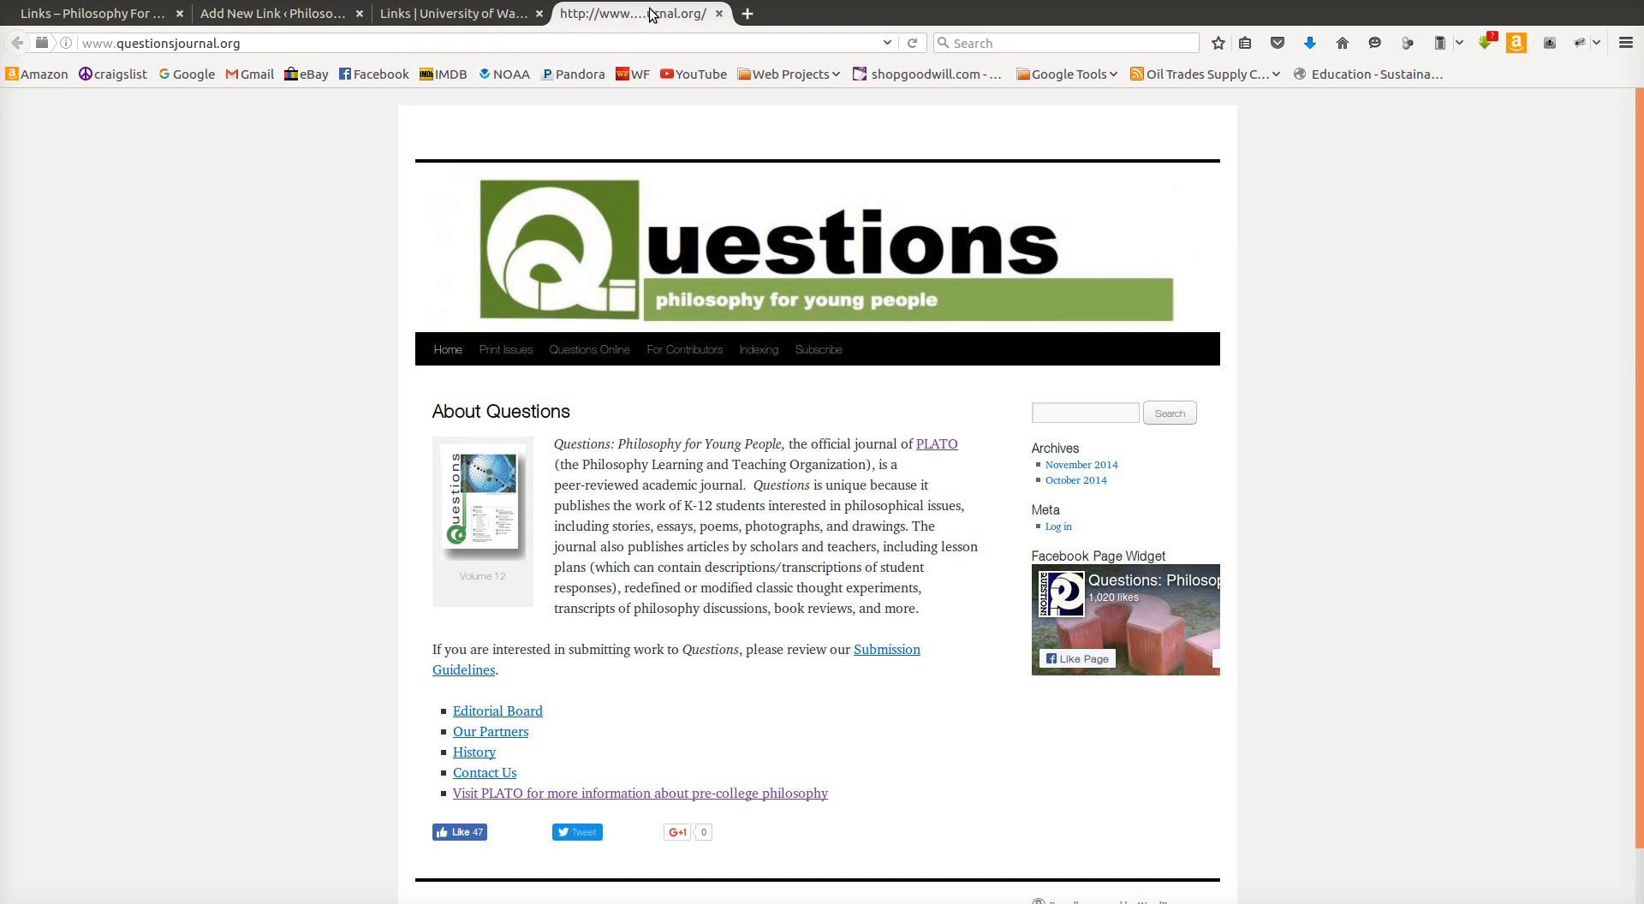
{"action": "left_click", "coordinate": [465, 16]}
{"action": "right_click", "coordinate": [534, 552]}
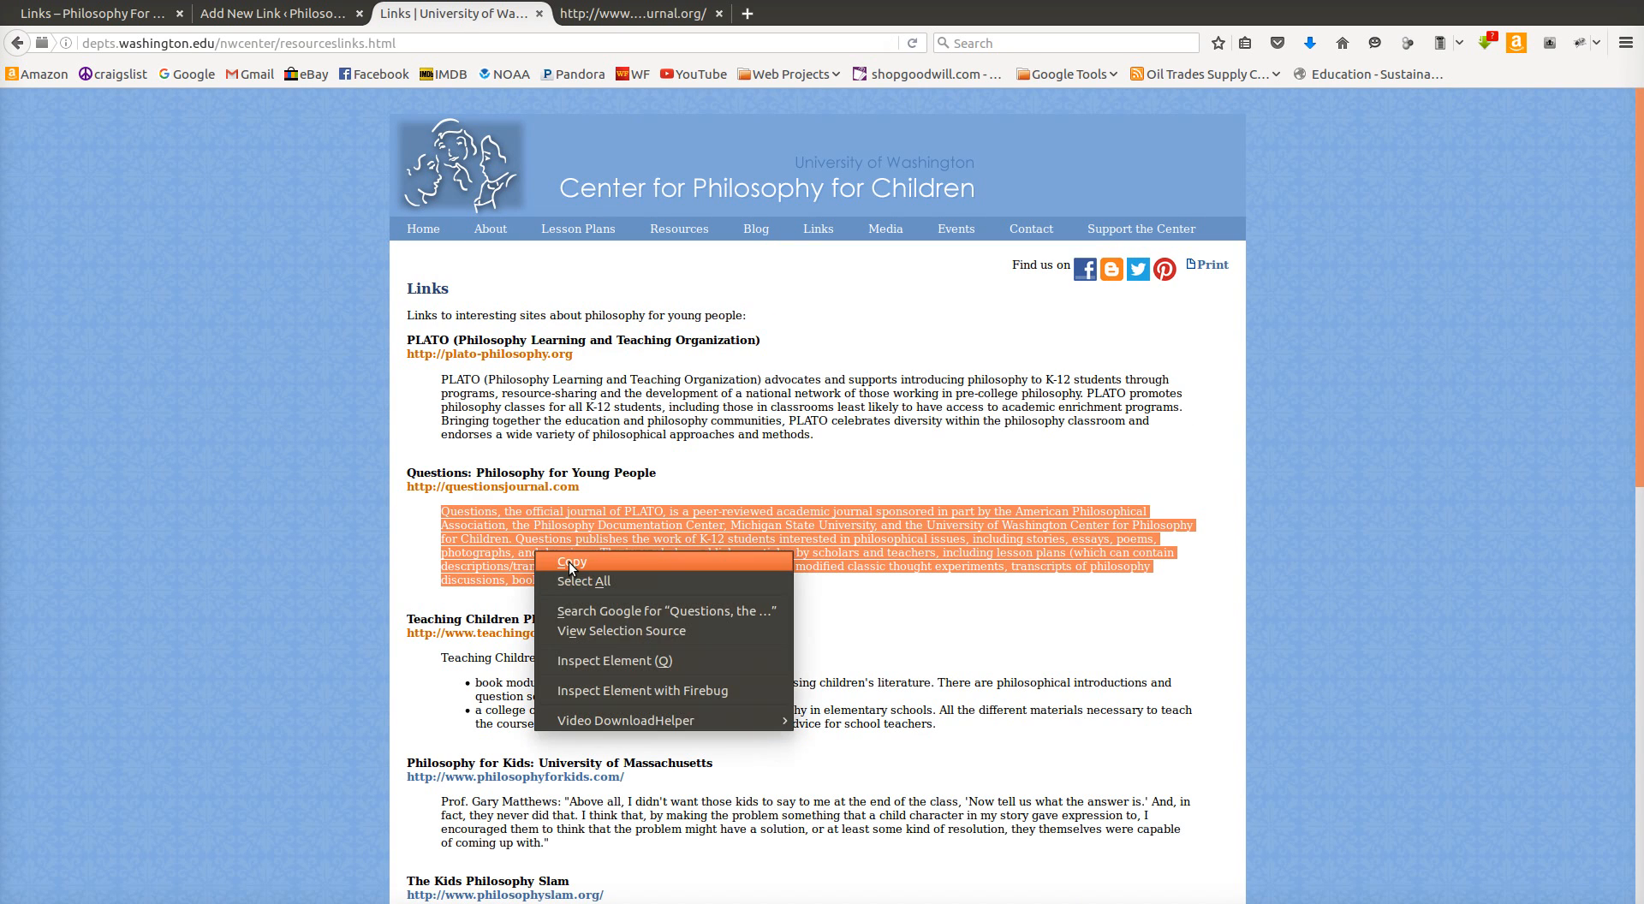
{"action": "left_click", "coordinate": [572, 566]}
{"action": "left_click", "coordinate": [272, 12]}
{"action": "left_click", "coordinate": [350, 342]}
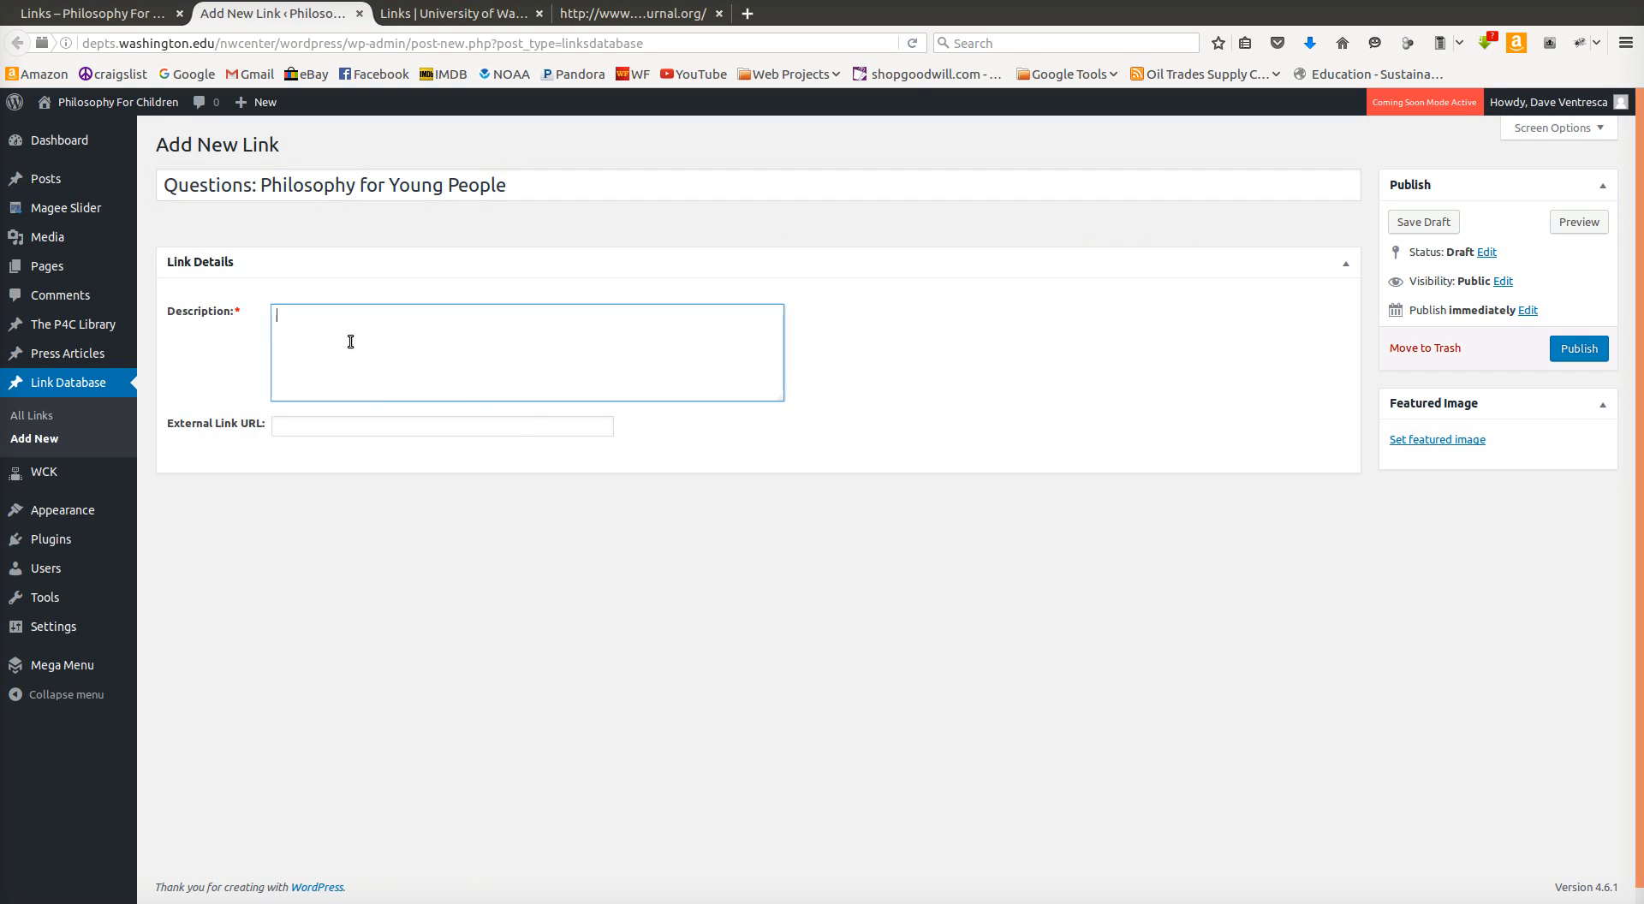
{"action": "key", "text": "ctrl+v"}
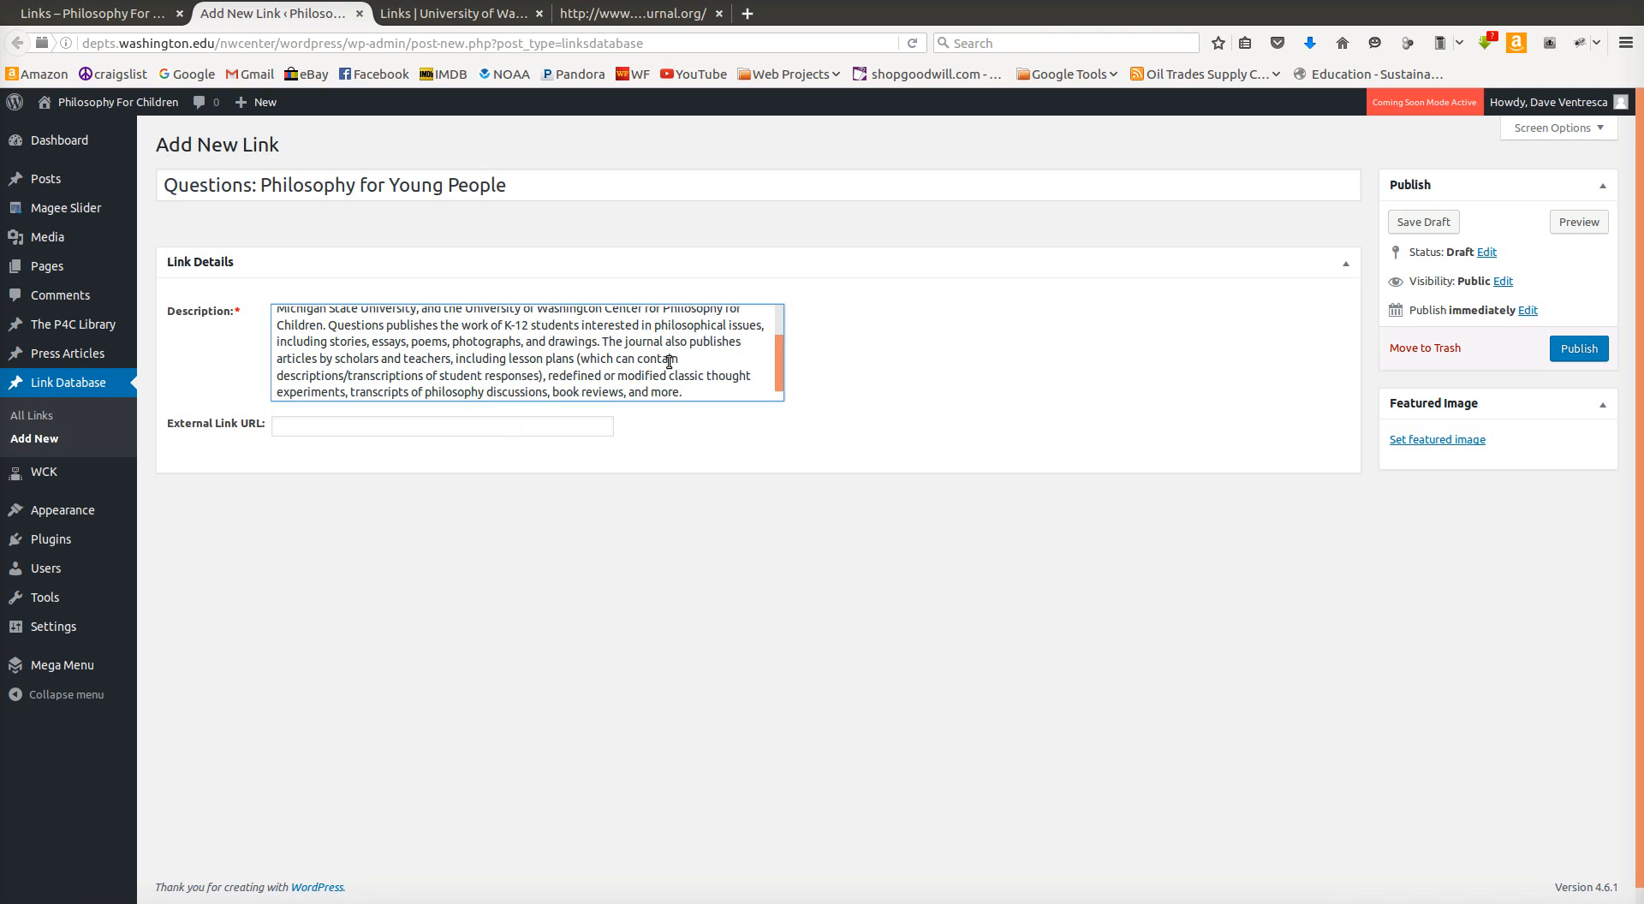
{"action": "scroll", "coordinate": [670, 376], "scroll_direction": "up", "scroll_amount": 3}
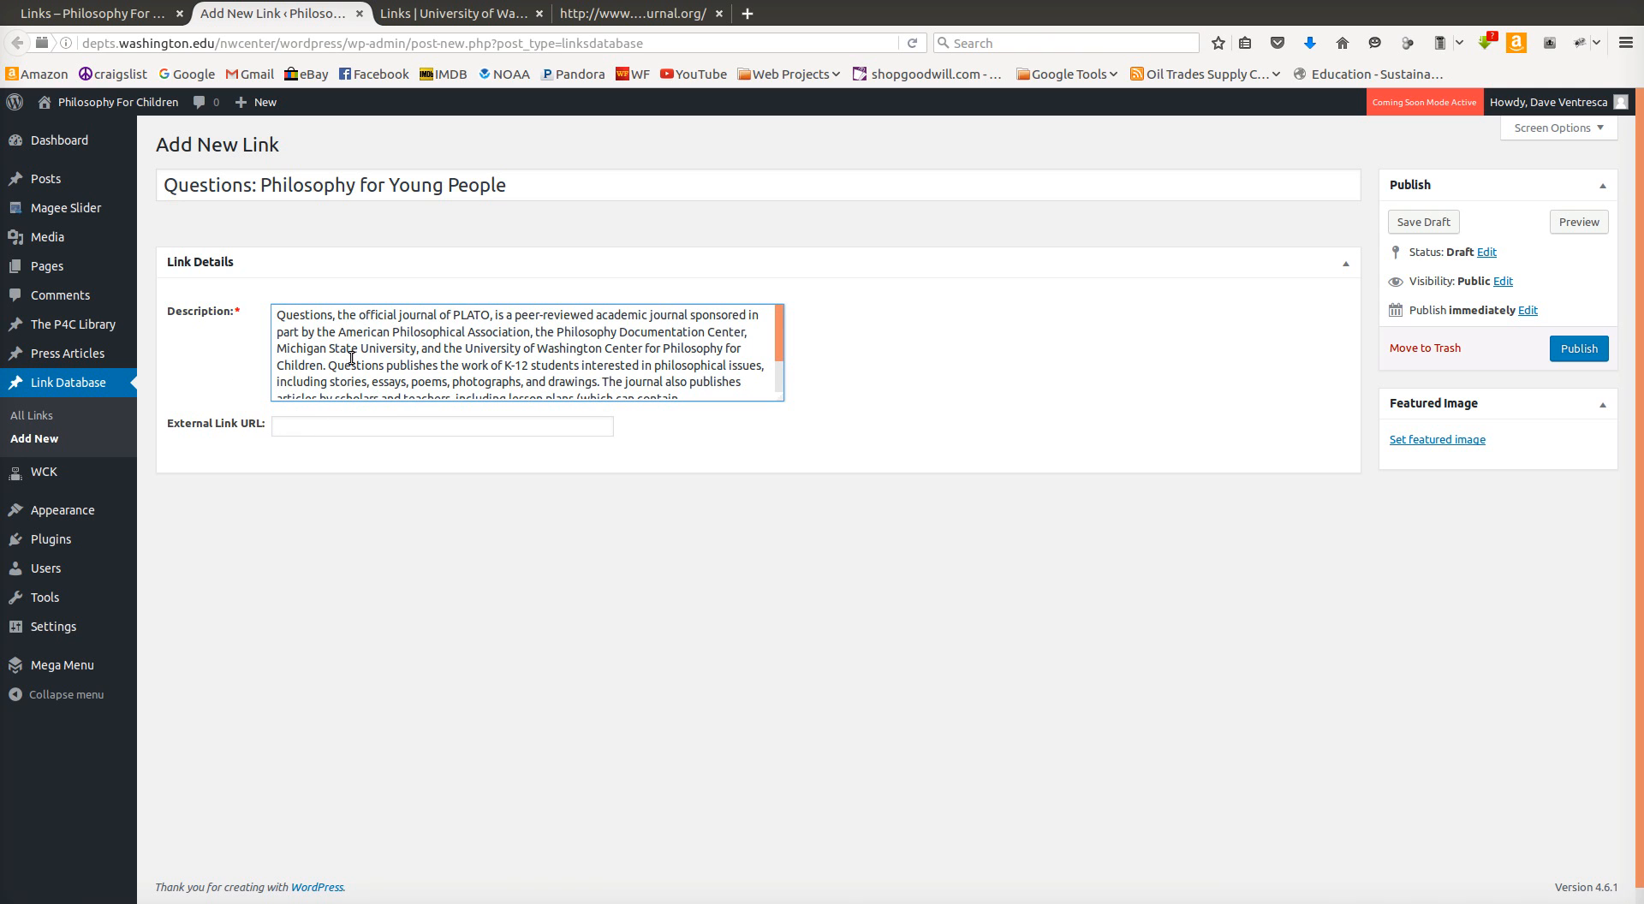
{"action": "left_click", "coordinate": [633, 13]}
{"action": "left_click", "coordinate": [288, 43]}
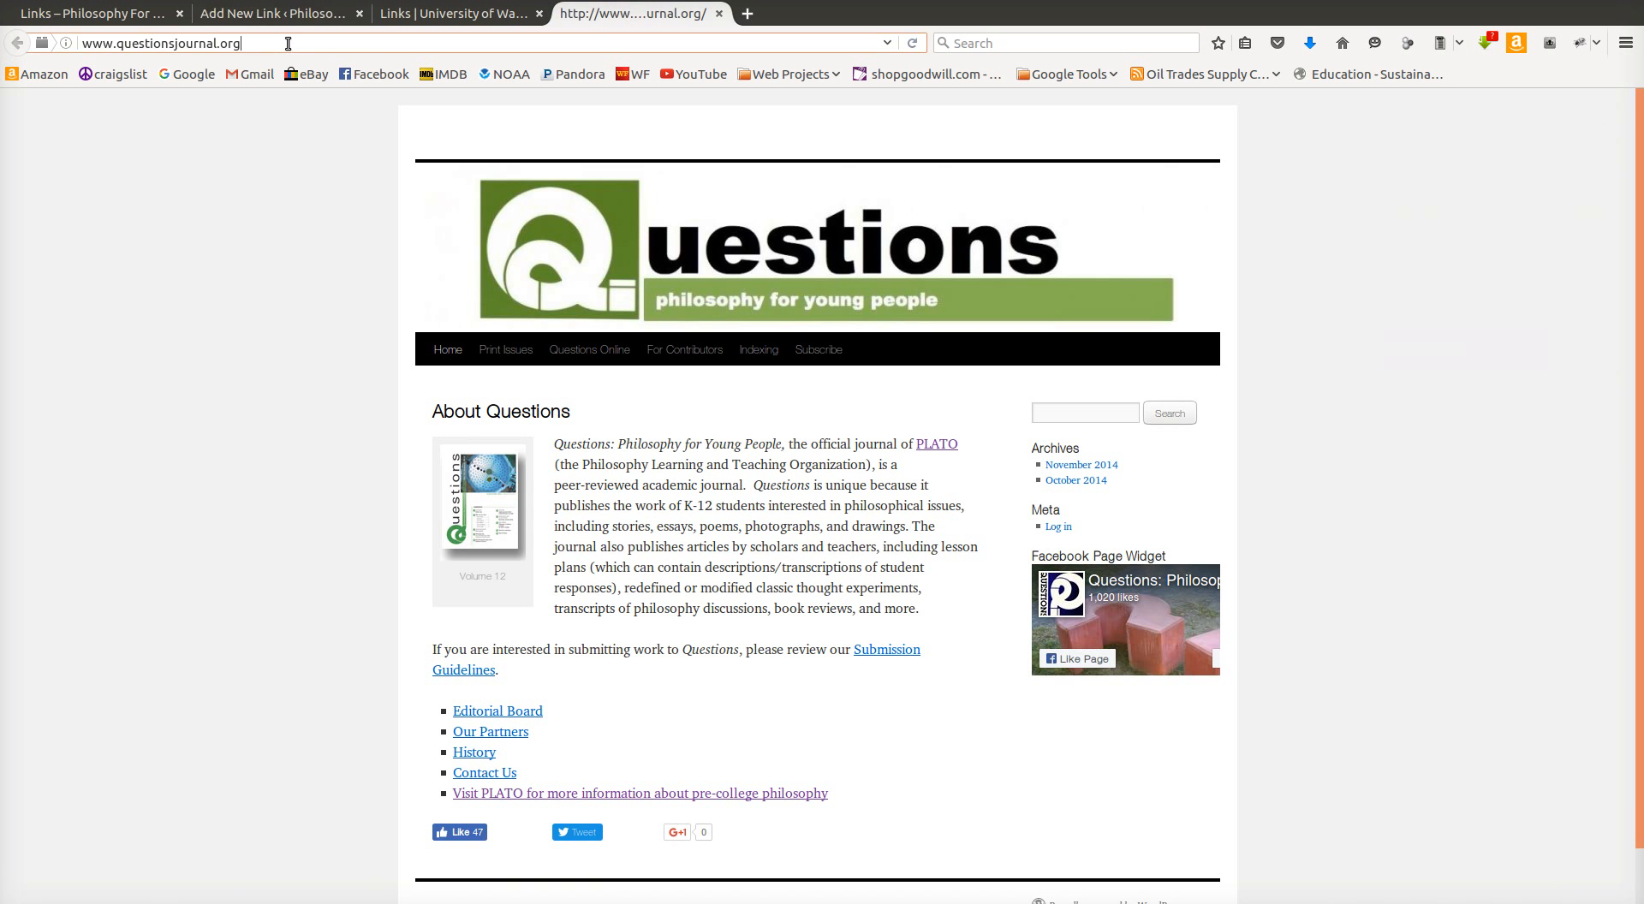
{"action": "double_click", "coordinate": [288, 42]}
{"action": "key", "text": "ctrl+c"}
{"action": "left_click", "coordinate": [291, 13]}
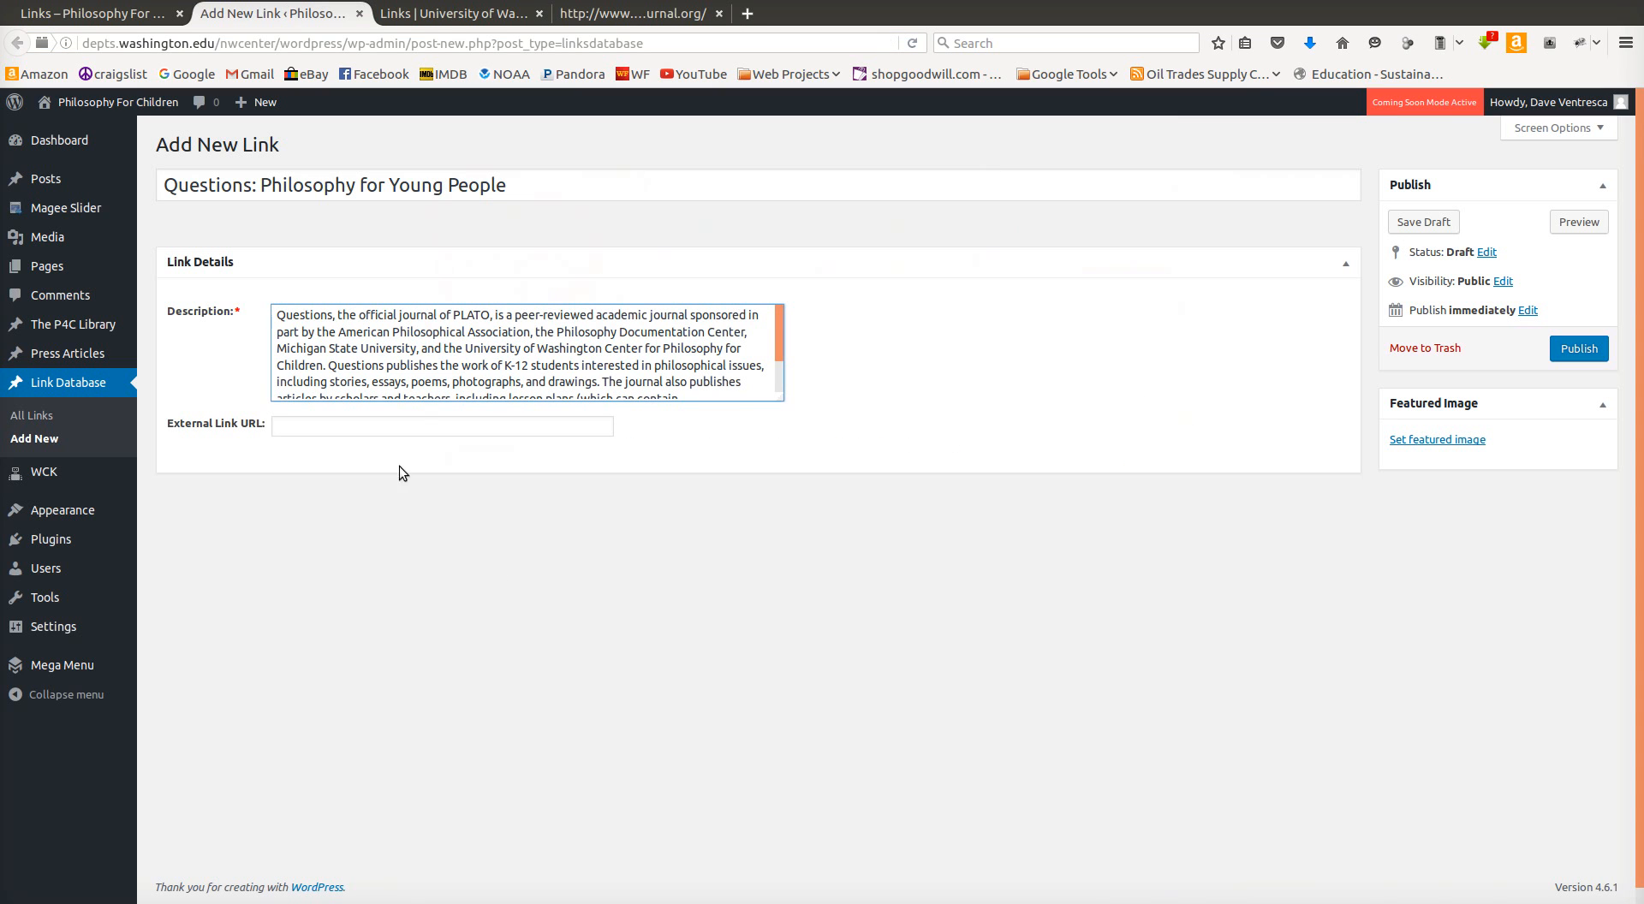
{"action": "left_click", "coordinate": [345, 427]}
{"action": "key", "text": "ctrl+v"}
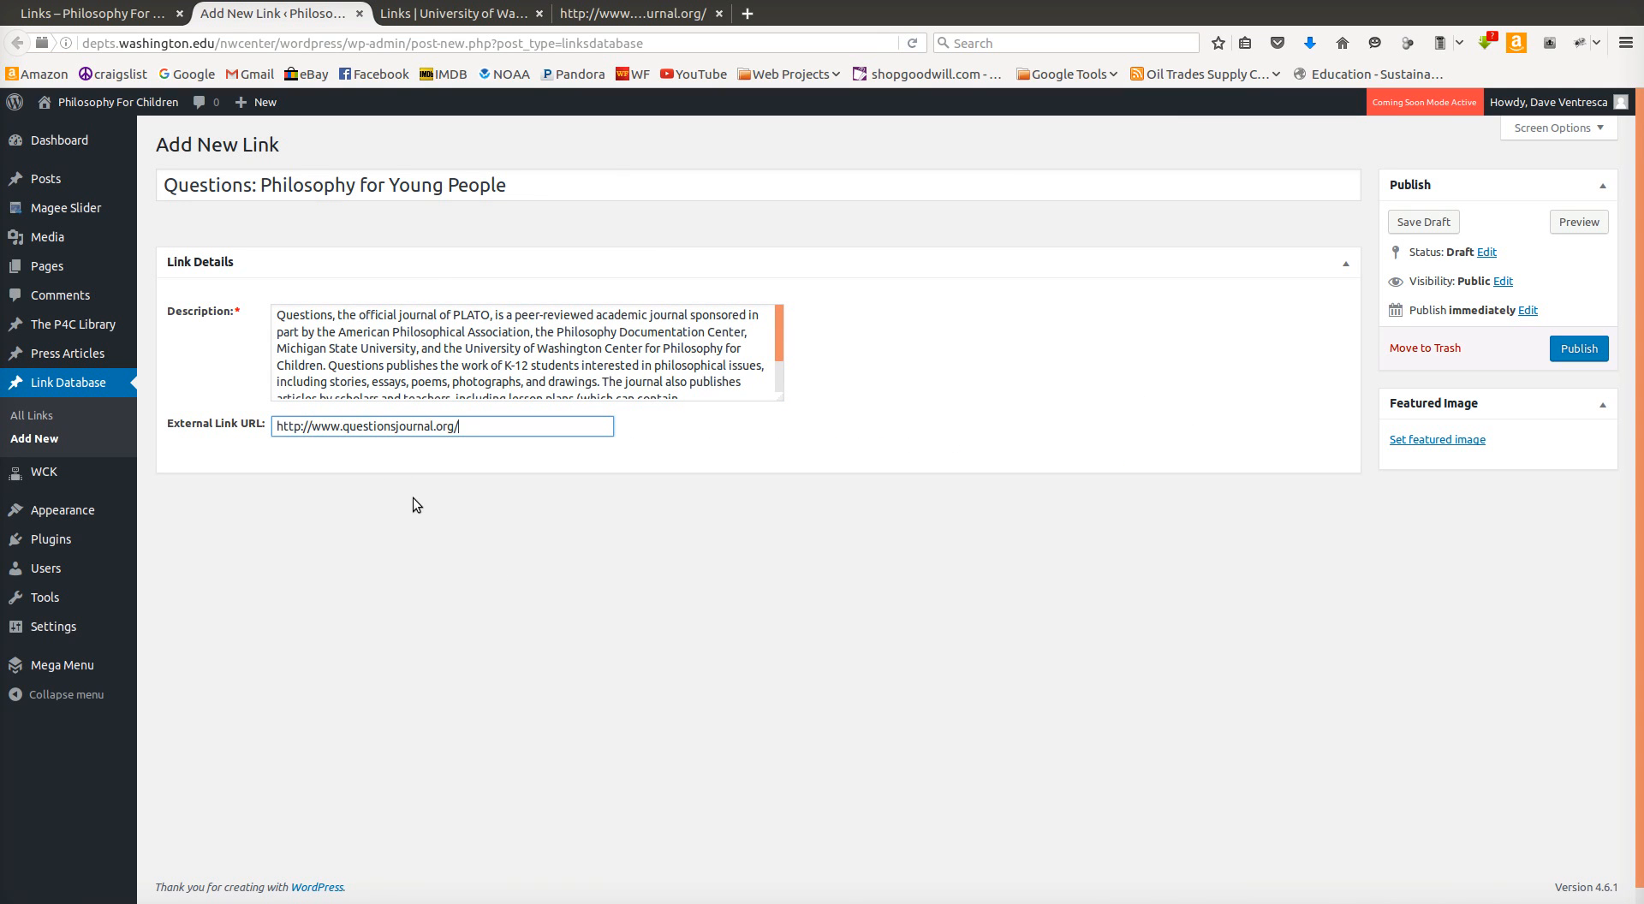
Step: View the Questions site's banner image on its own and compare it with the PLATO logo on the new Links page
{"action": "left_click", "coordinate": [643, 8]}
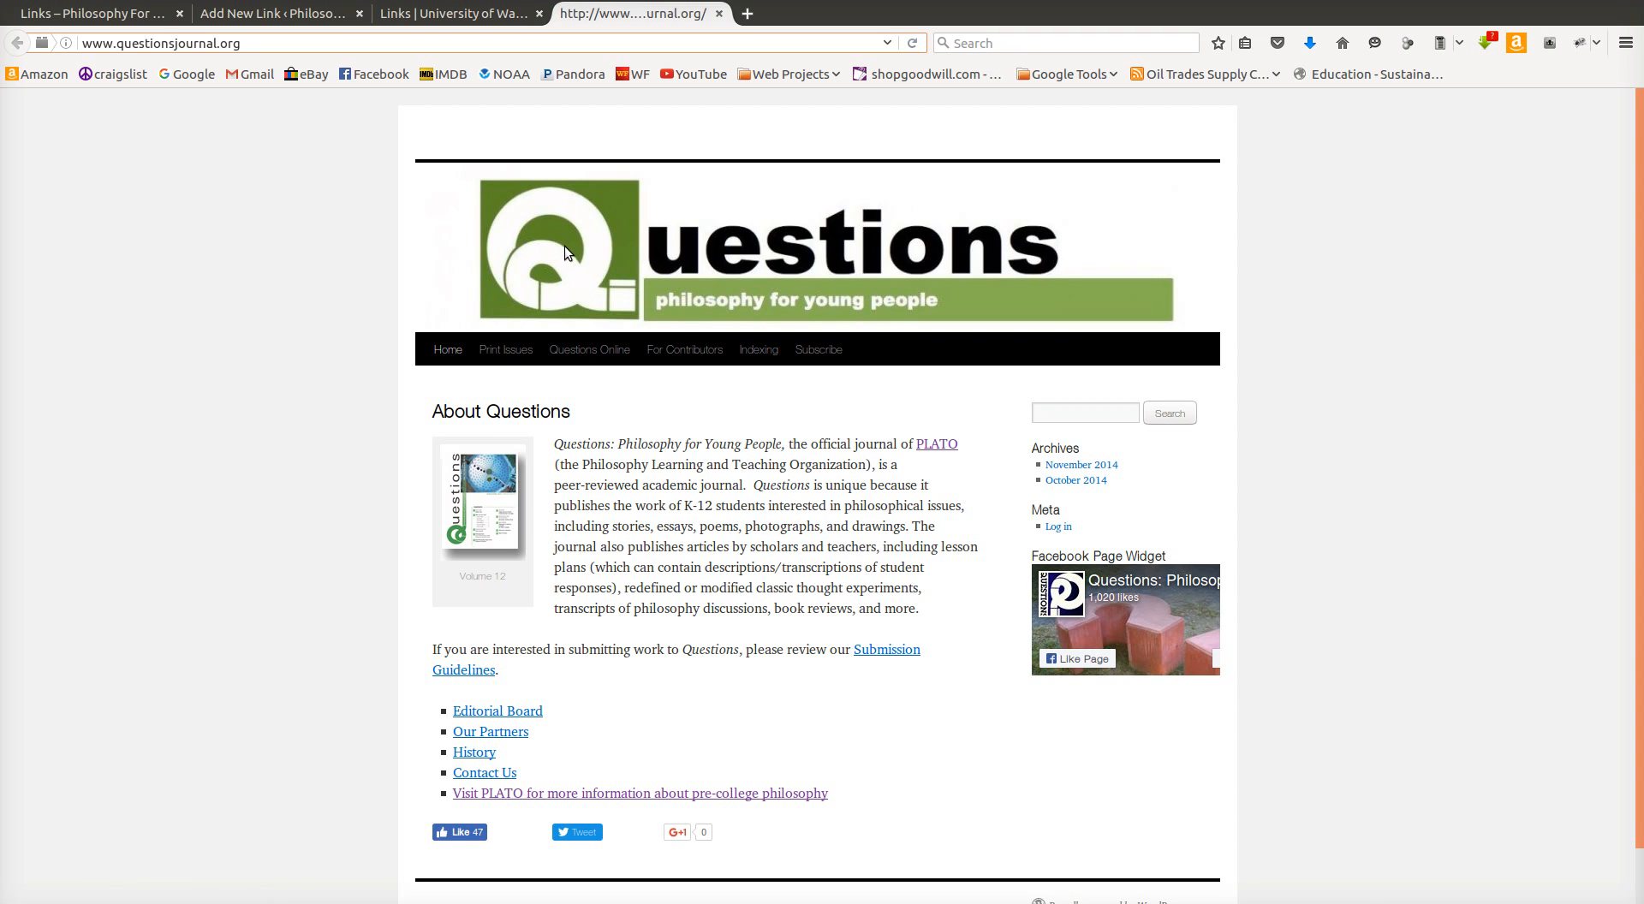
{"action": "right_click", "coordinate": [661, 248]}
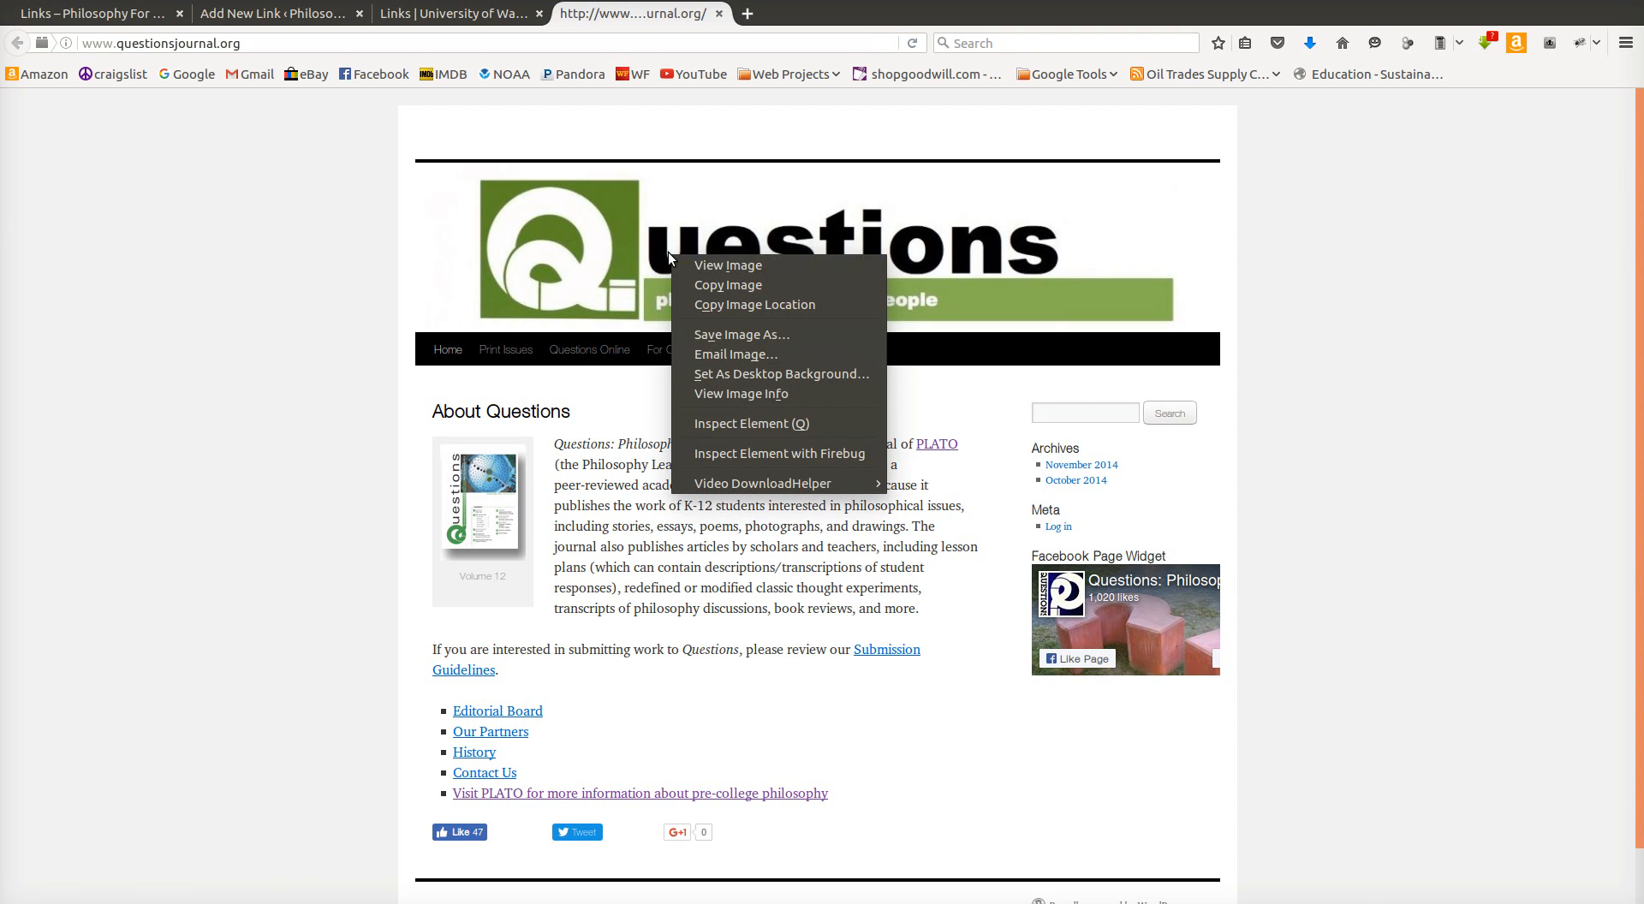
{"action": "left_click", "coordinate": [696, 266]}
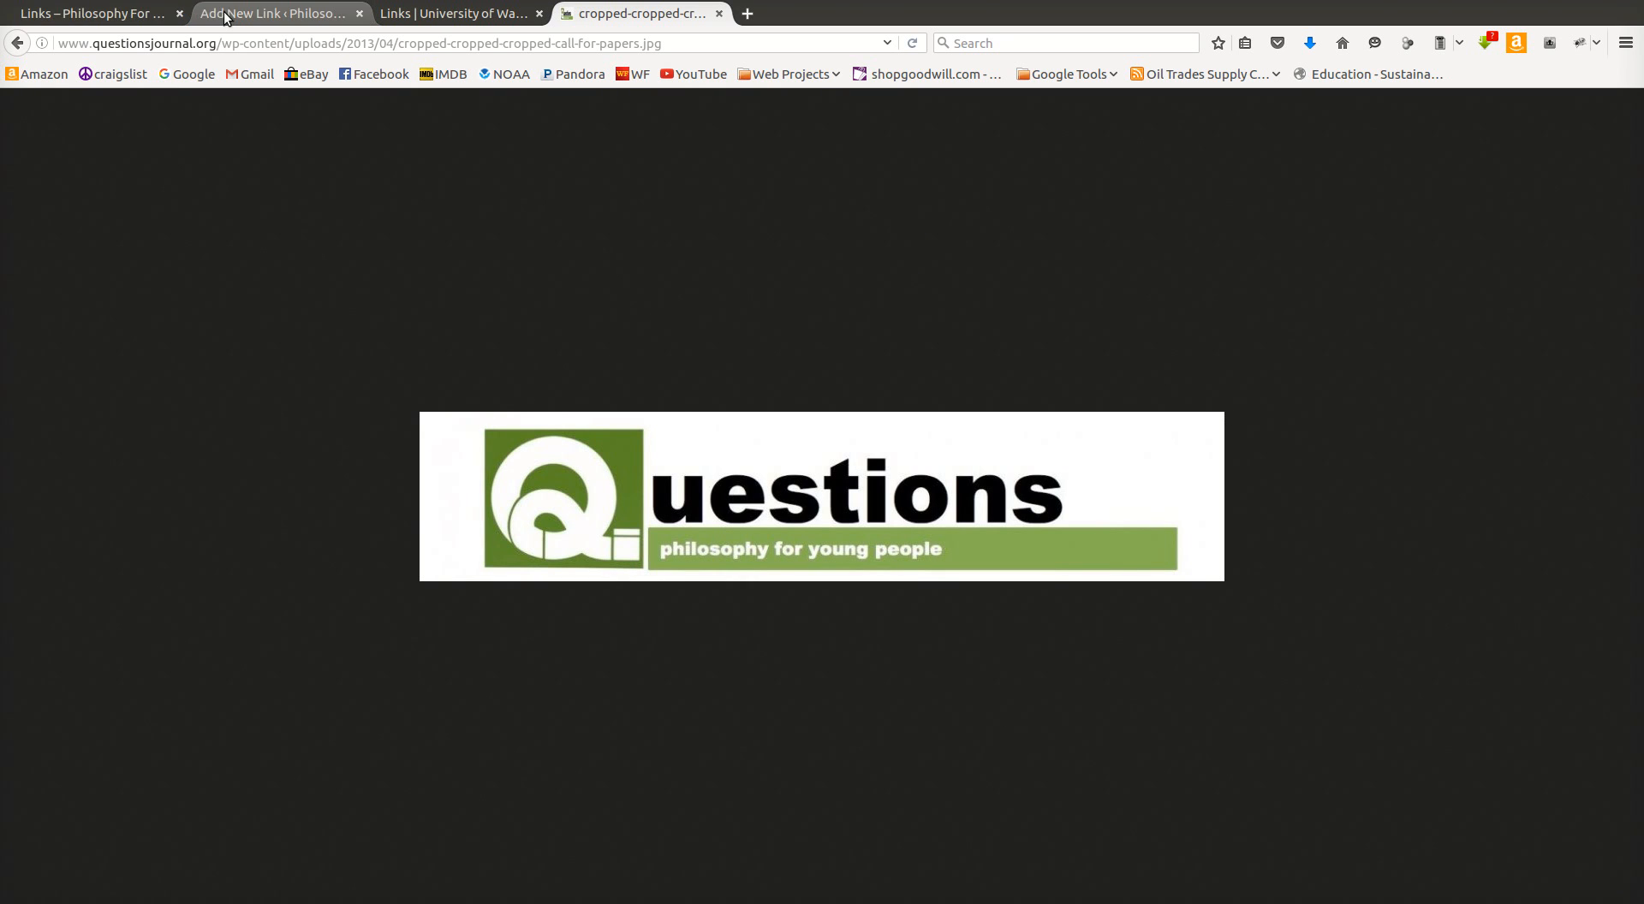
{"action": "left_click", "coordinate": [109, 15]}
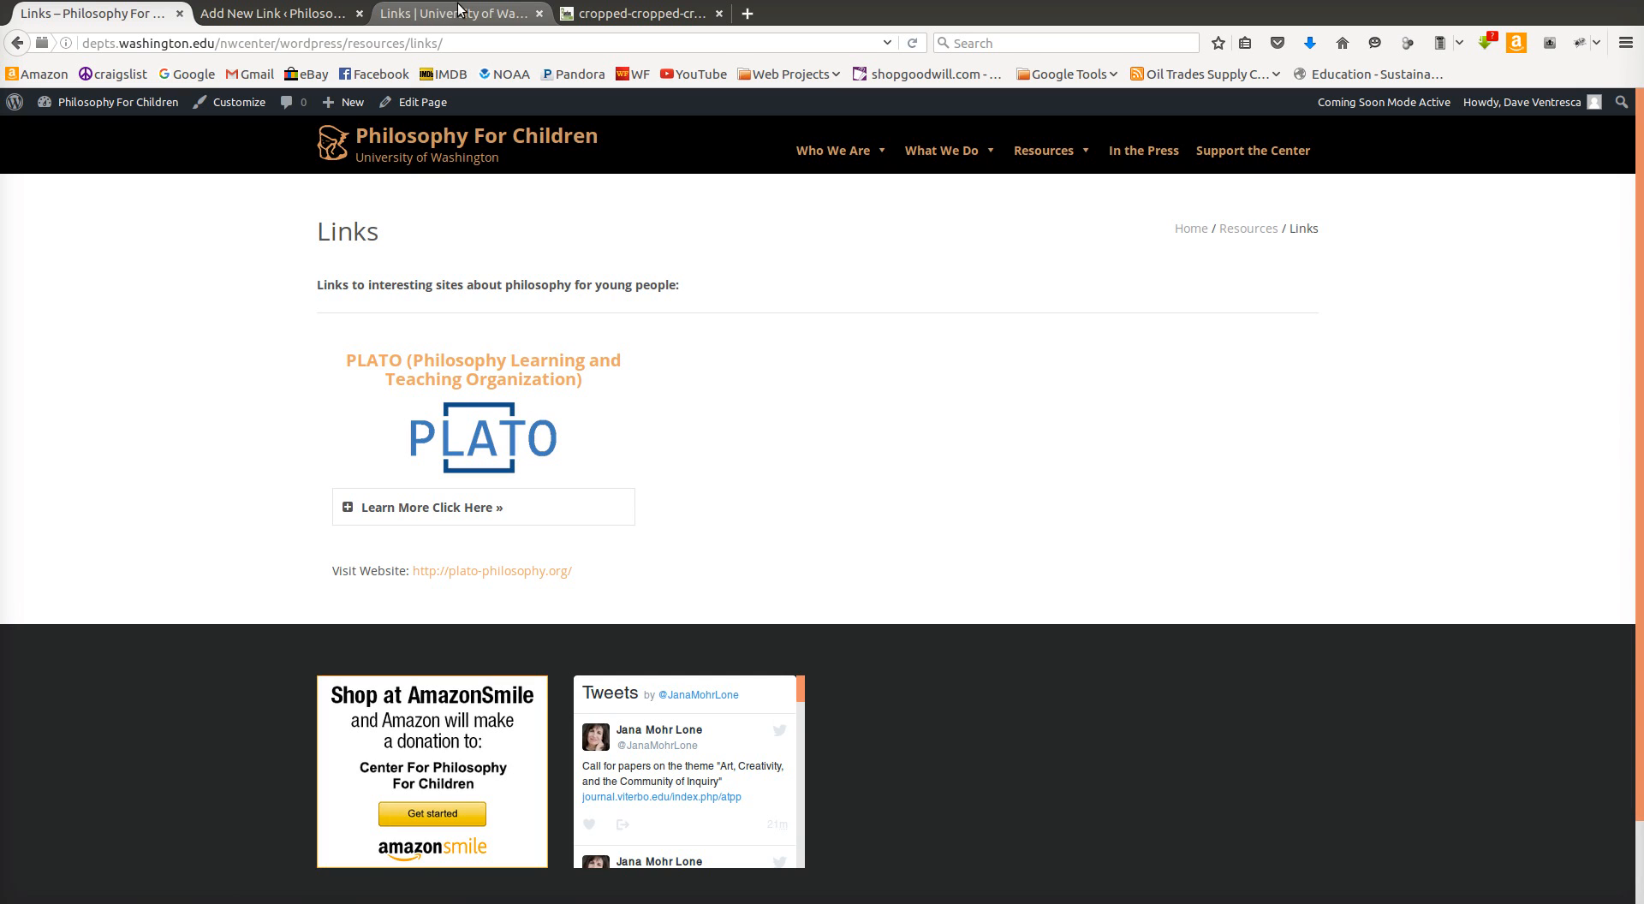
{"action": "left_click", "coordinate": [657, 13]}
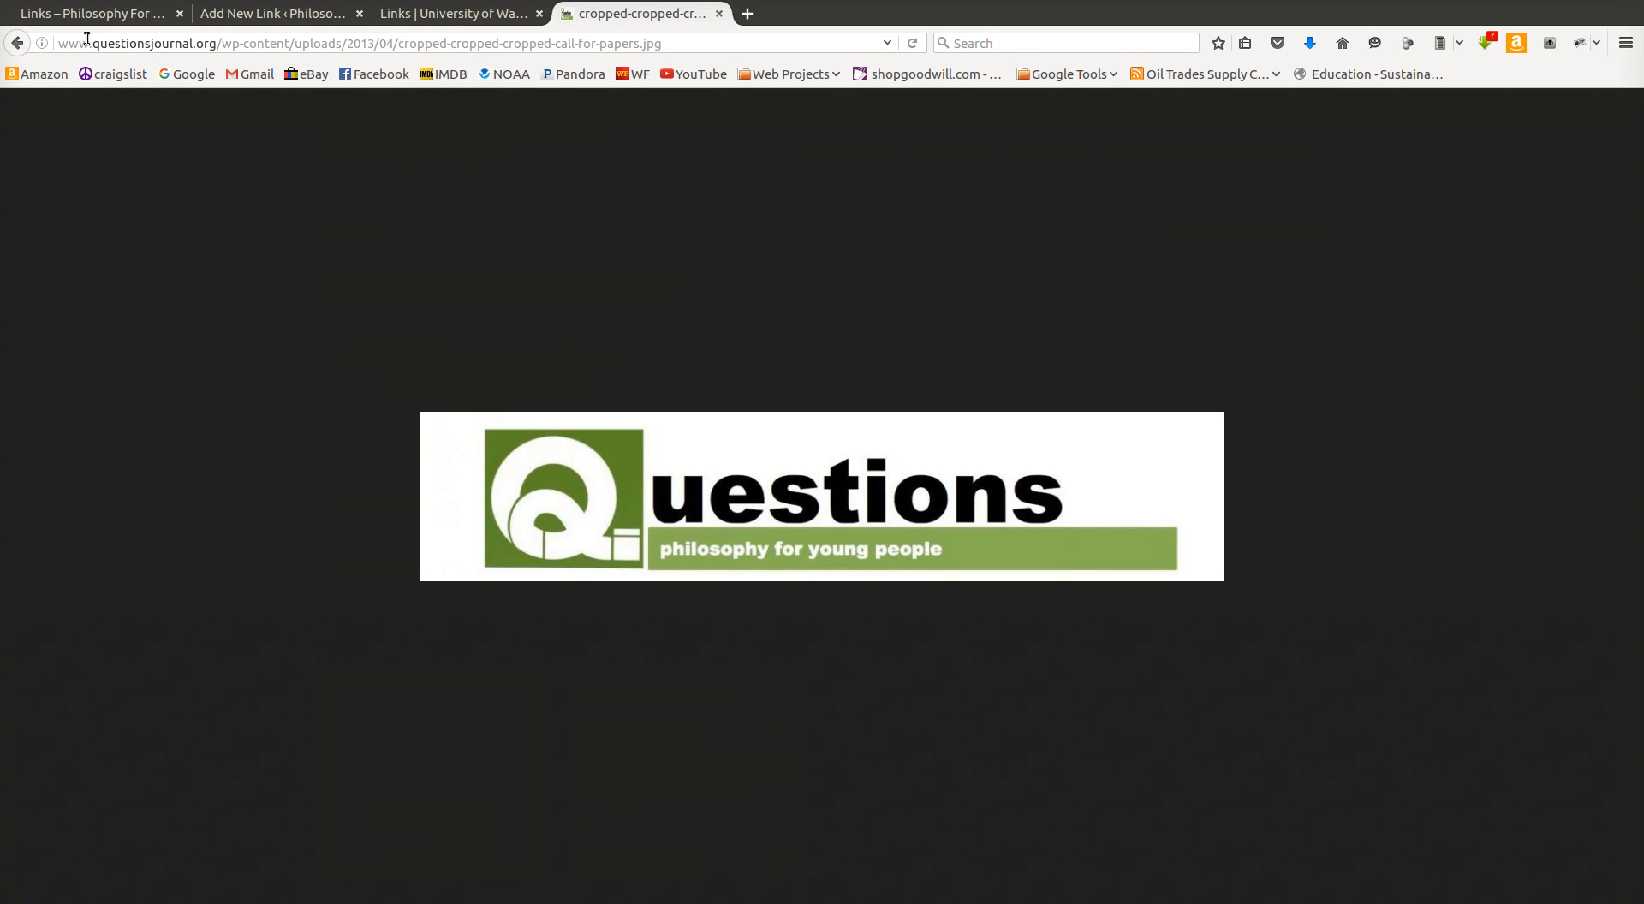
{"action": "left_click", "coordinate": [21, 42]}
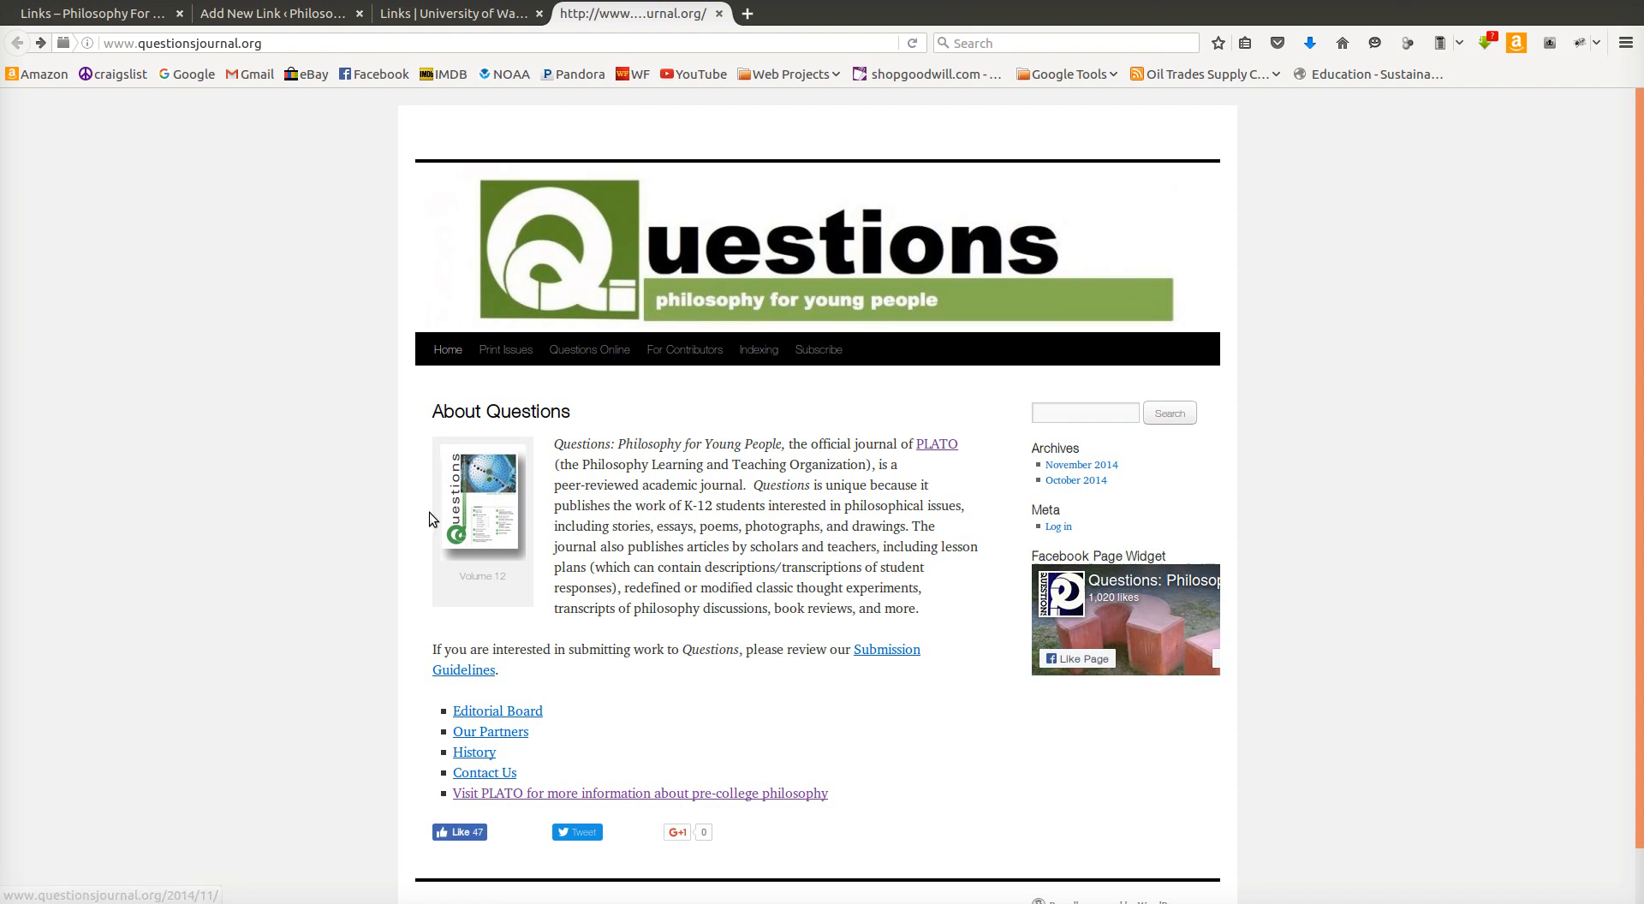
Step: Open the Questions journal's Facebook page and view its profile picture on its own as a possible logo
{"action": "left_click", "coordinate": [1058, 592]}
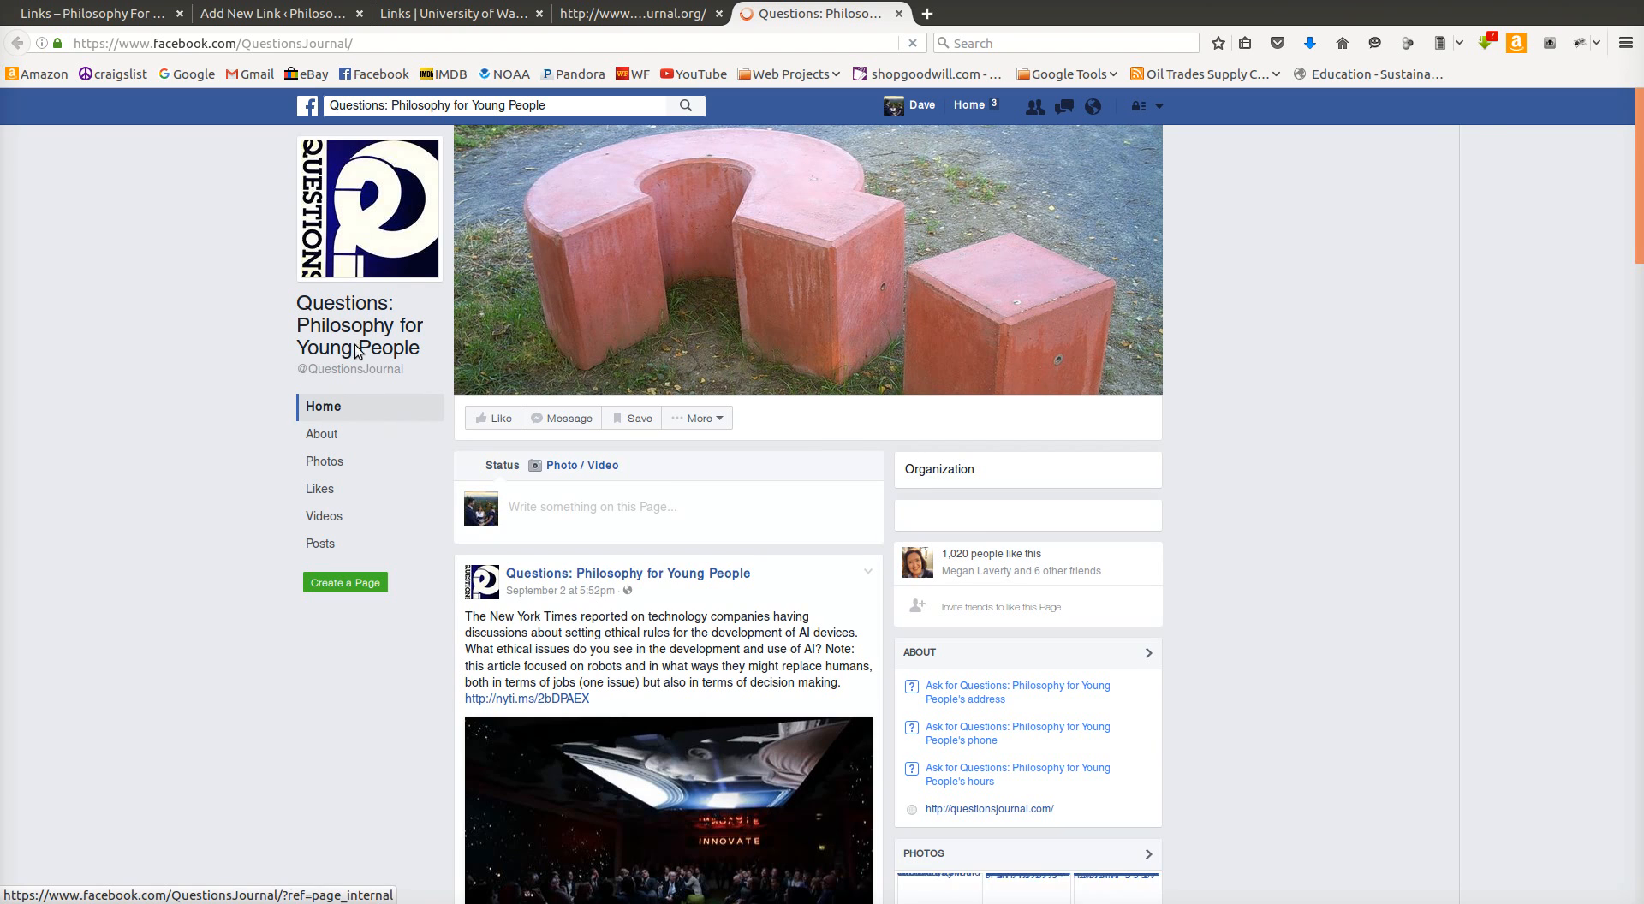
{"action": "right_click", "coordinate": [363, 213]}
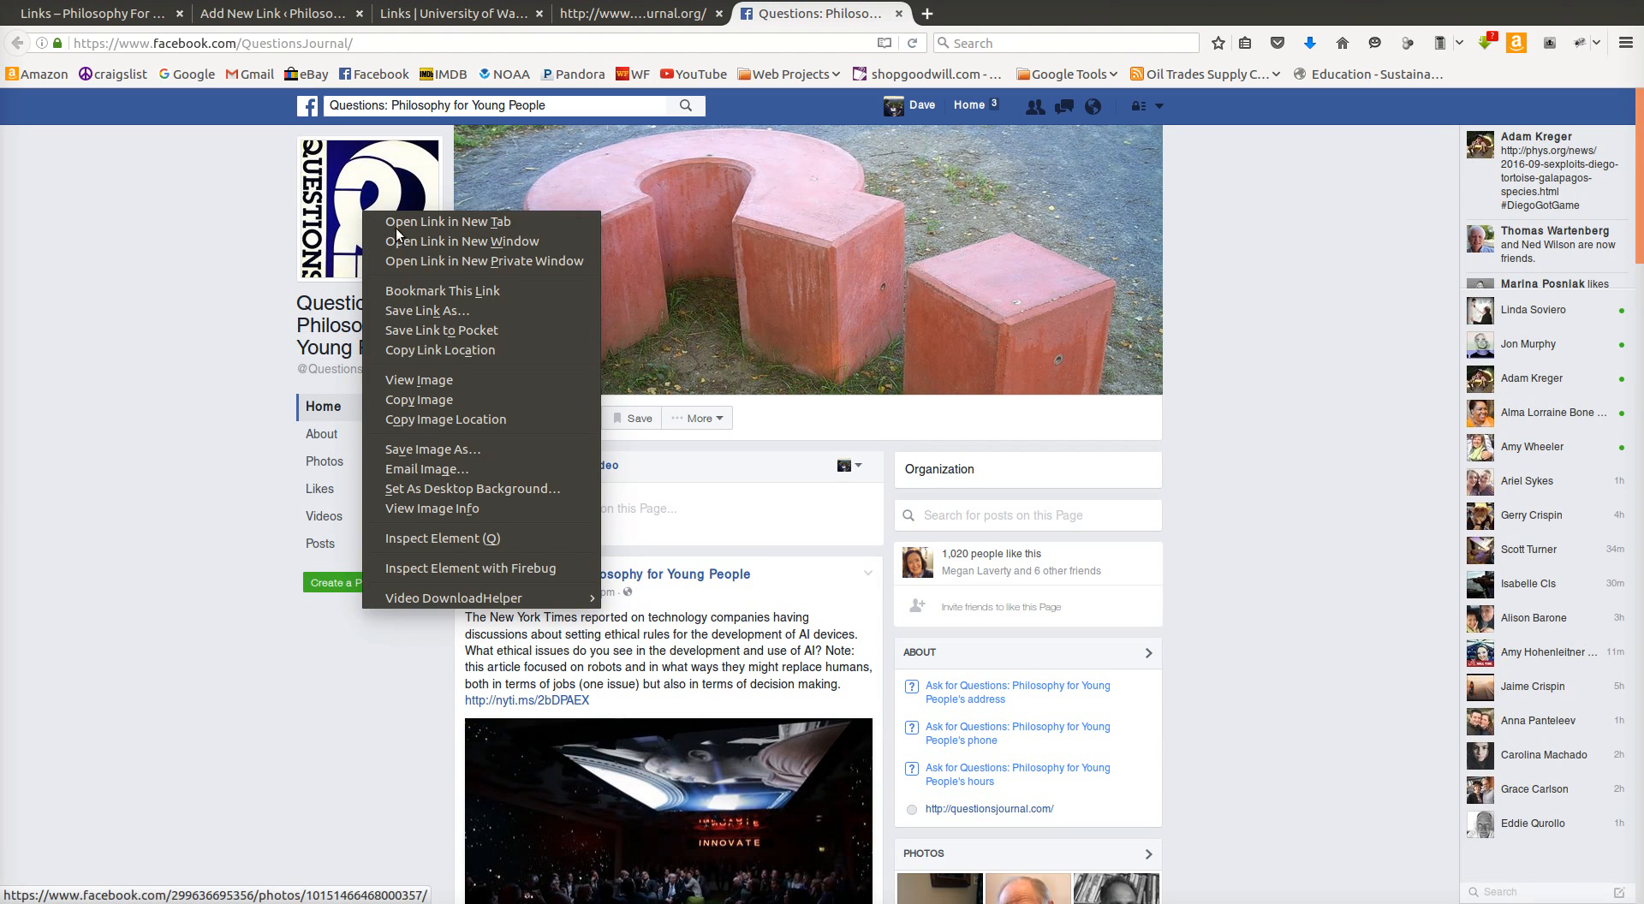
{"action": "left_click", "coordinate": [425, 370]}
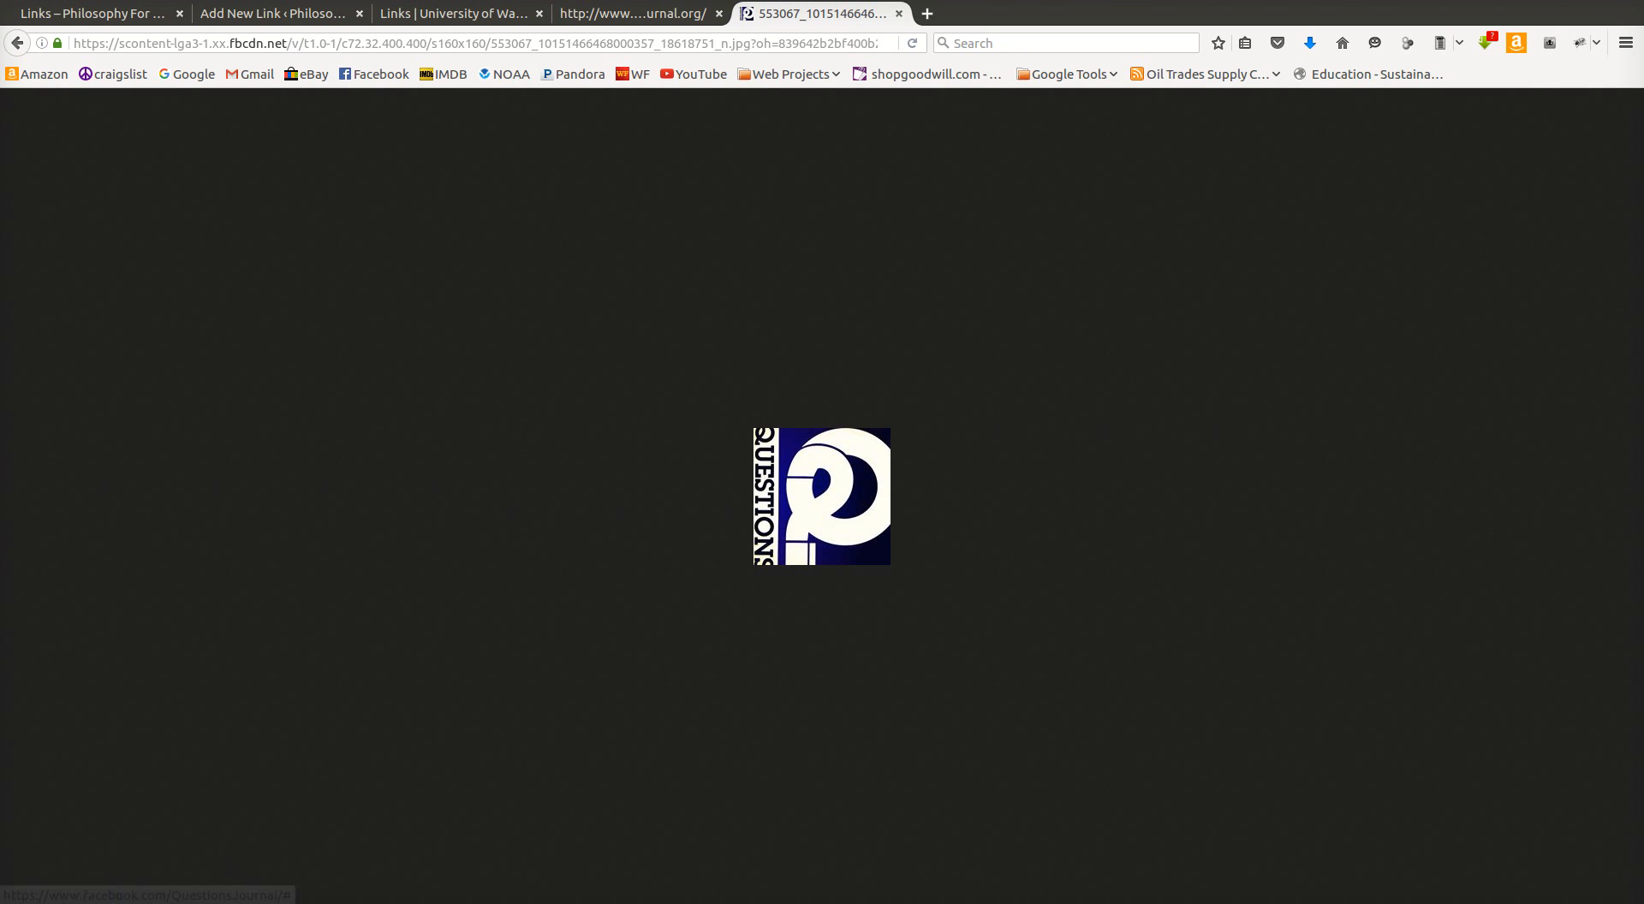
{"action": "left_click", "coordinate": [17, 43]}
Step: Capture the green Q square in the Questions site's banner as an area screenshot with the system's Screenshot tool
{"action": "left_click", "coordinate": [651, 14]}
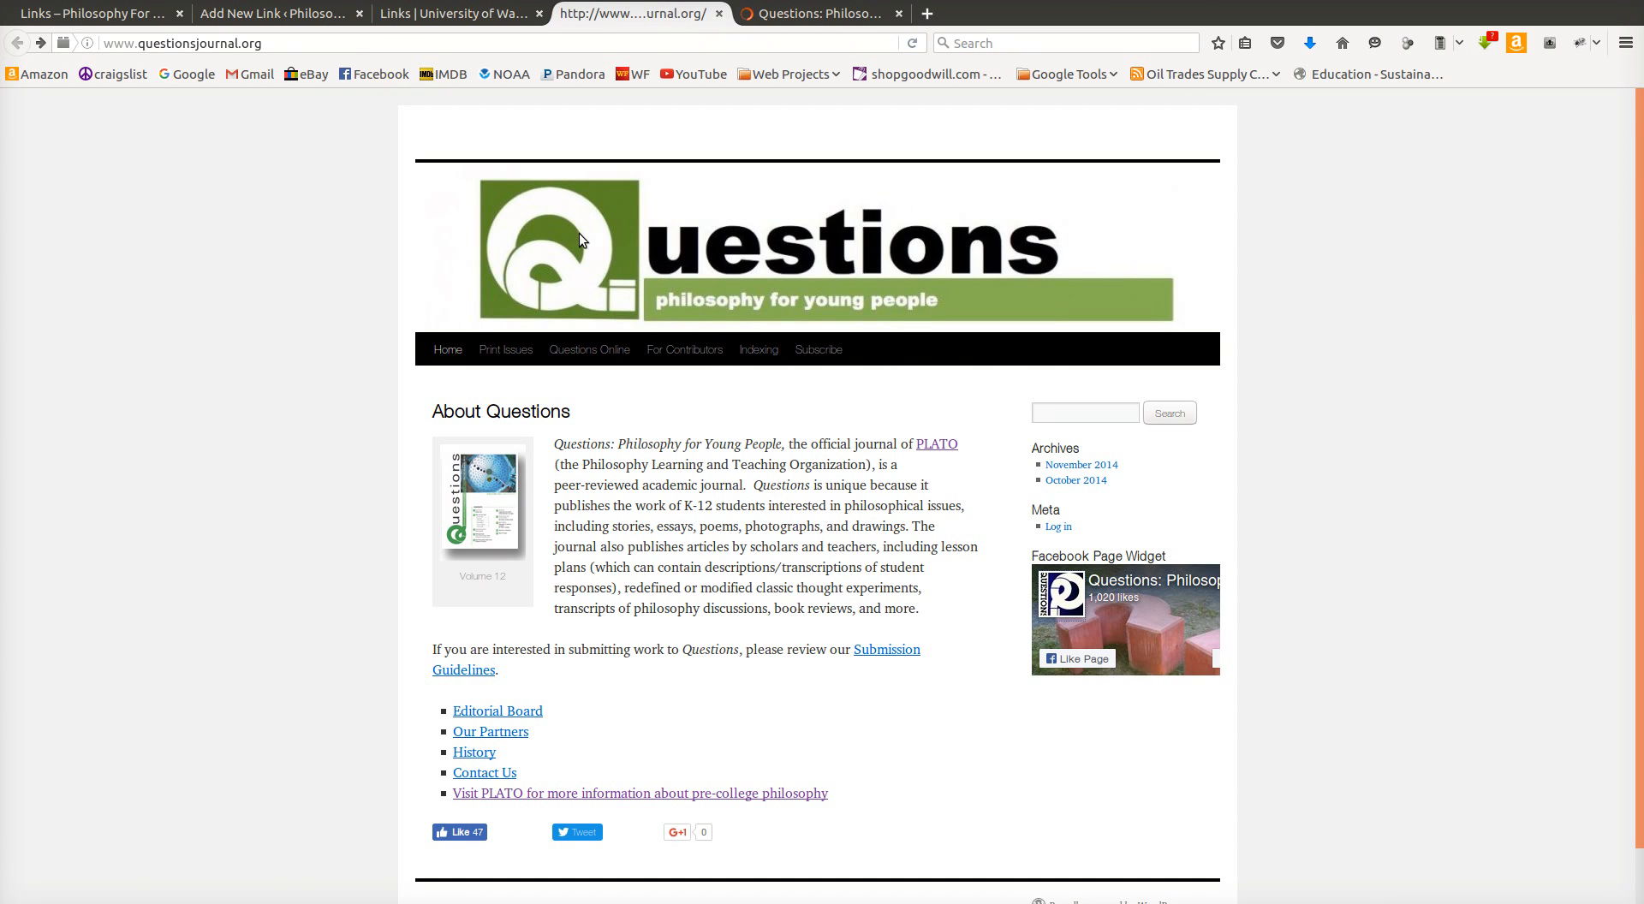
{"action": "key", "text": "super"}
{"action": "type", "text": "scre"}
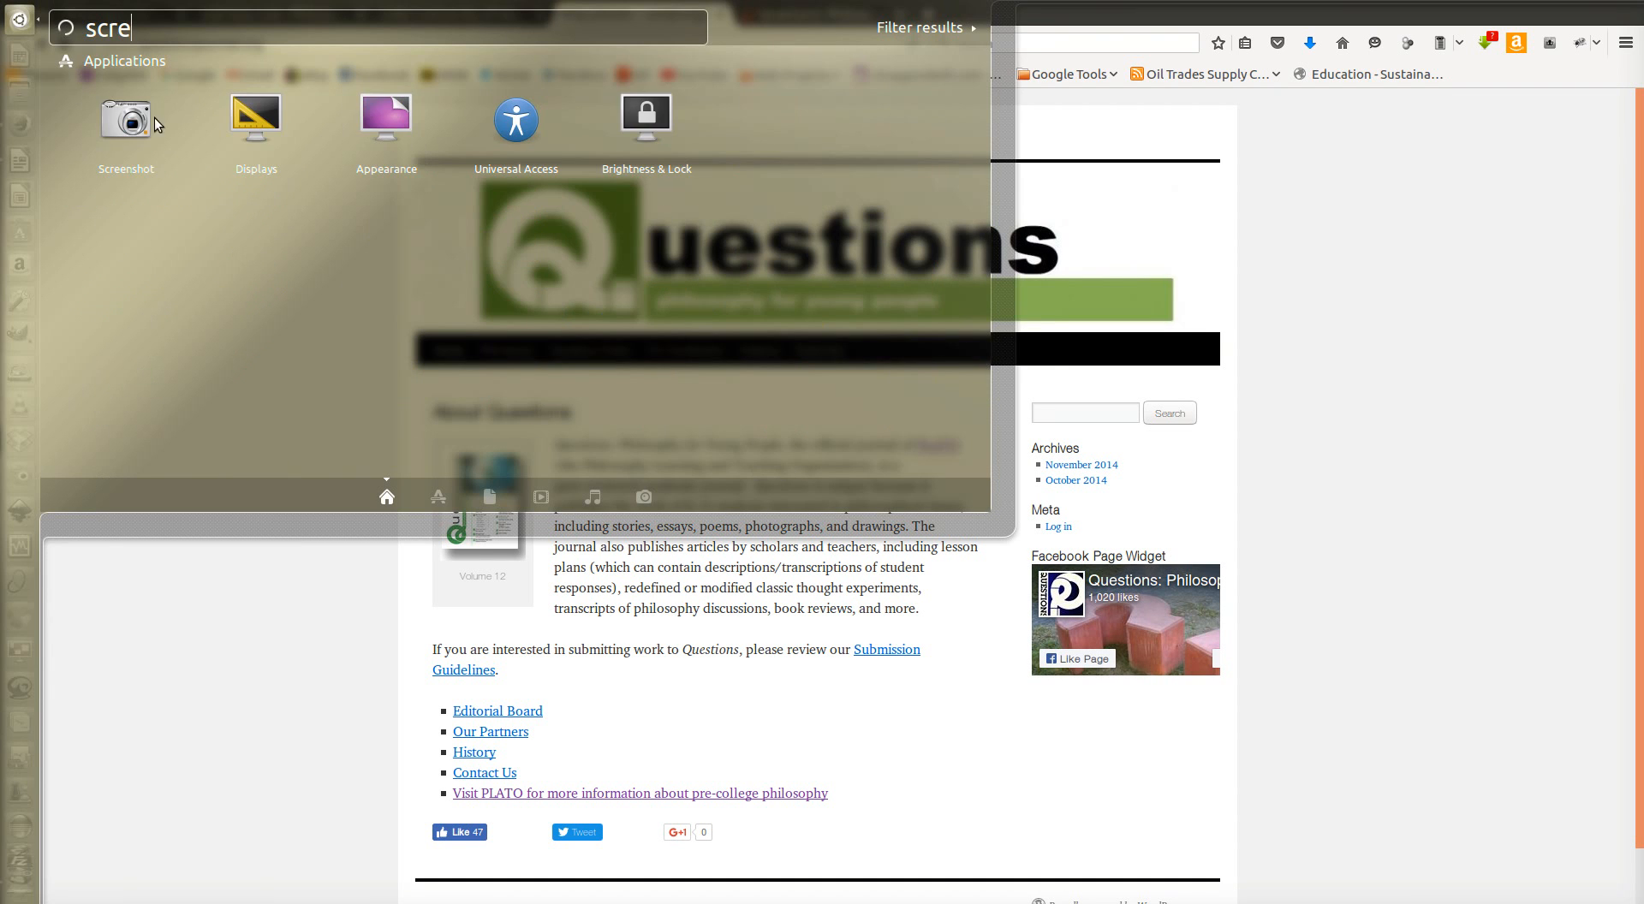
{"action": "left_click", "coordinate": [131, 116]}
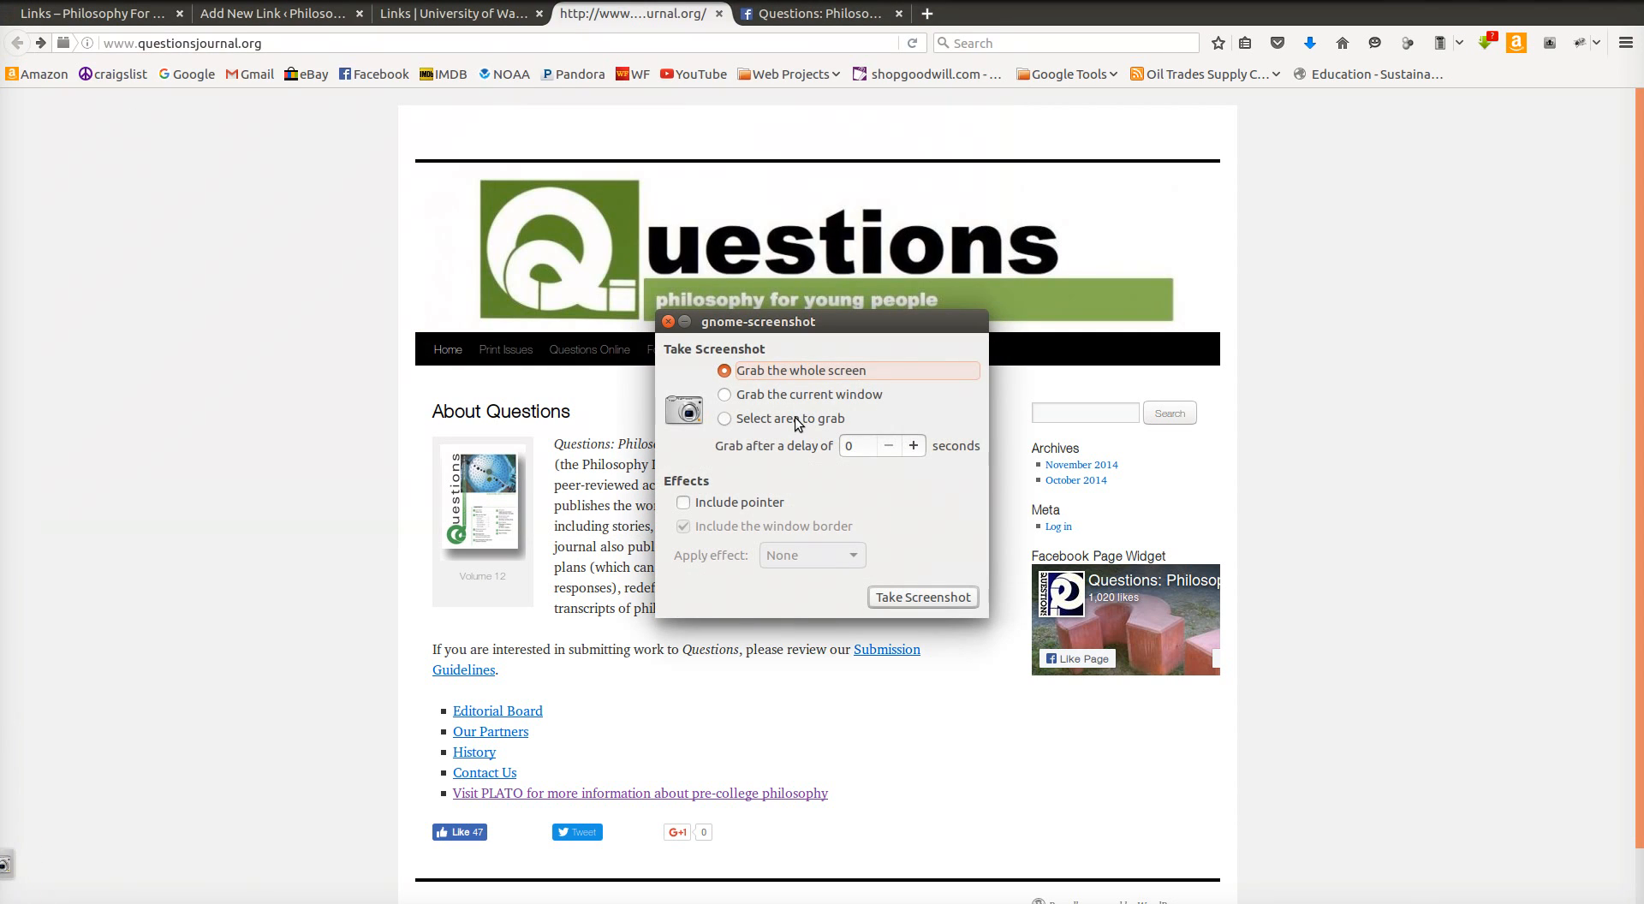
{"action": "left_click", "coordinate": [801, 417]}
{"action": "left_click", "coordinate": [932, 603]}
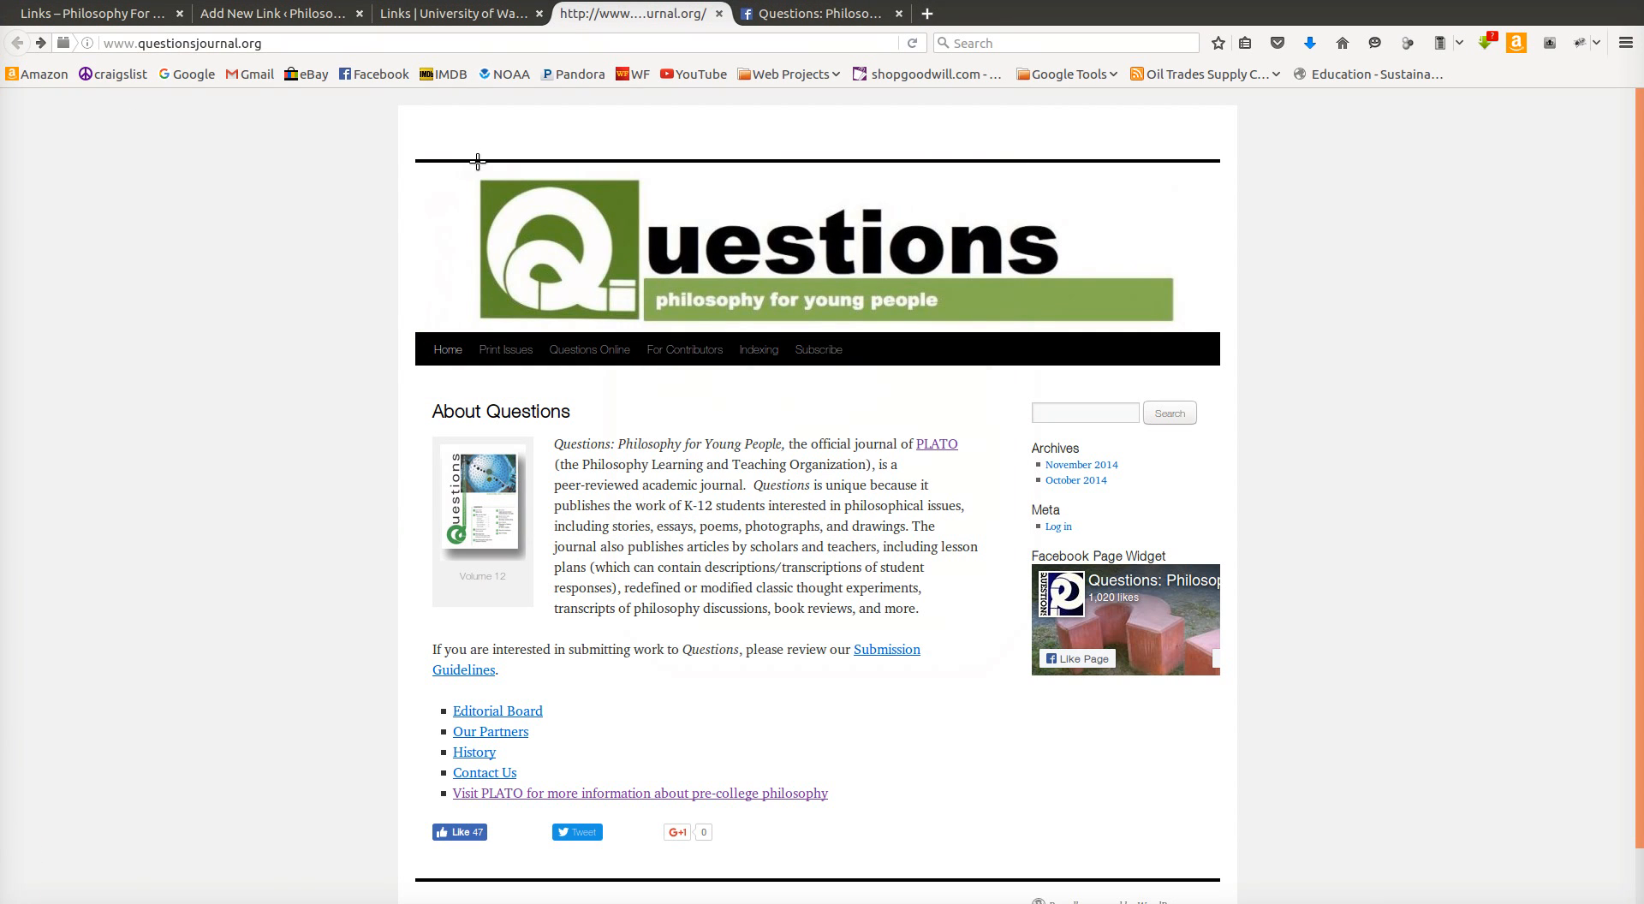
{"action": "left_click_drag", "start_coordinate": [476, 174], "coordinate": [643, 322]}
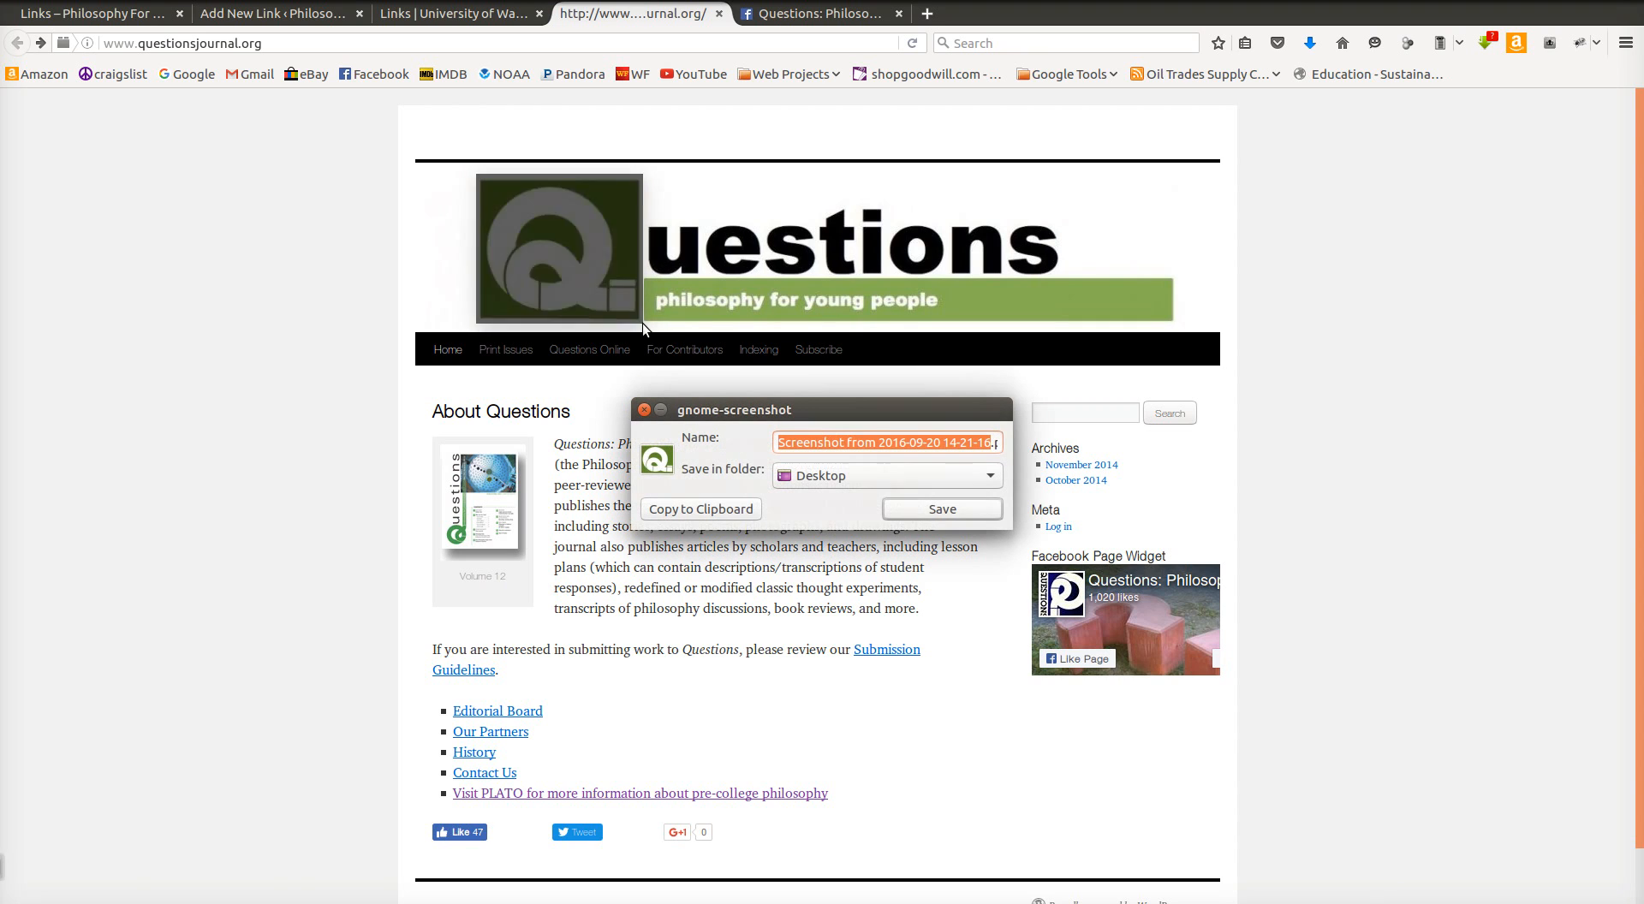
Step: Save the captured logo to the Desktop as questions.png
{"action": "type", "text": "quest"}
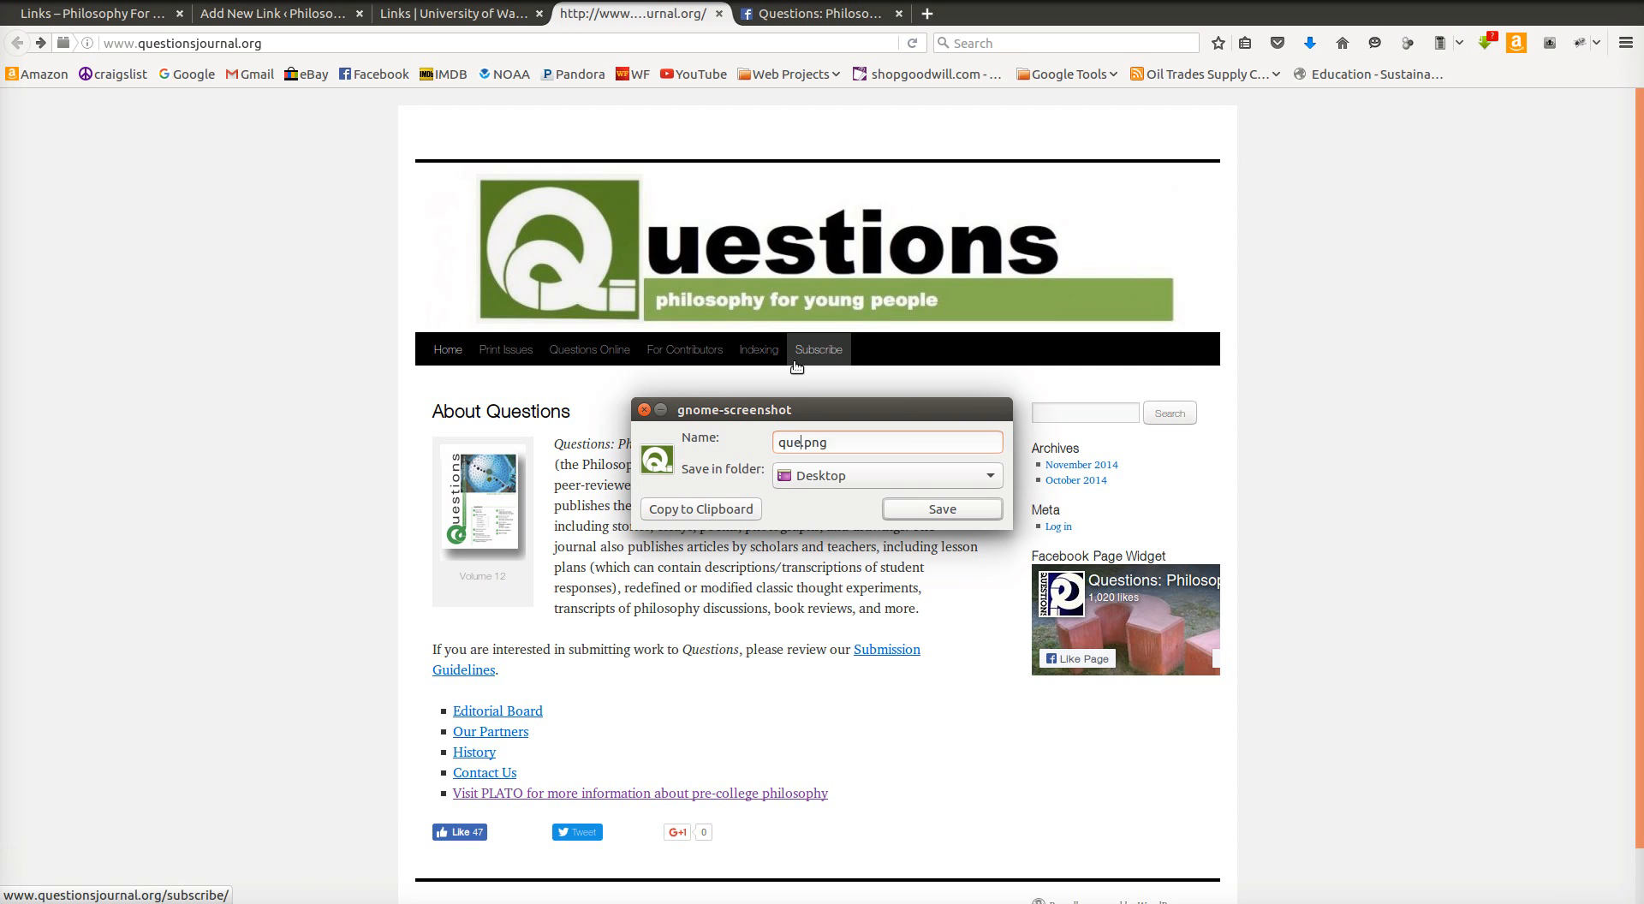
{"action": "type", "text": "ions"}
{"action": "key", "text": "Return"}
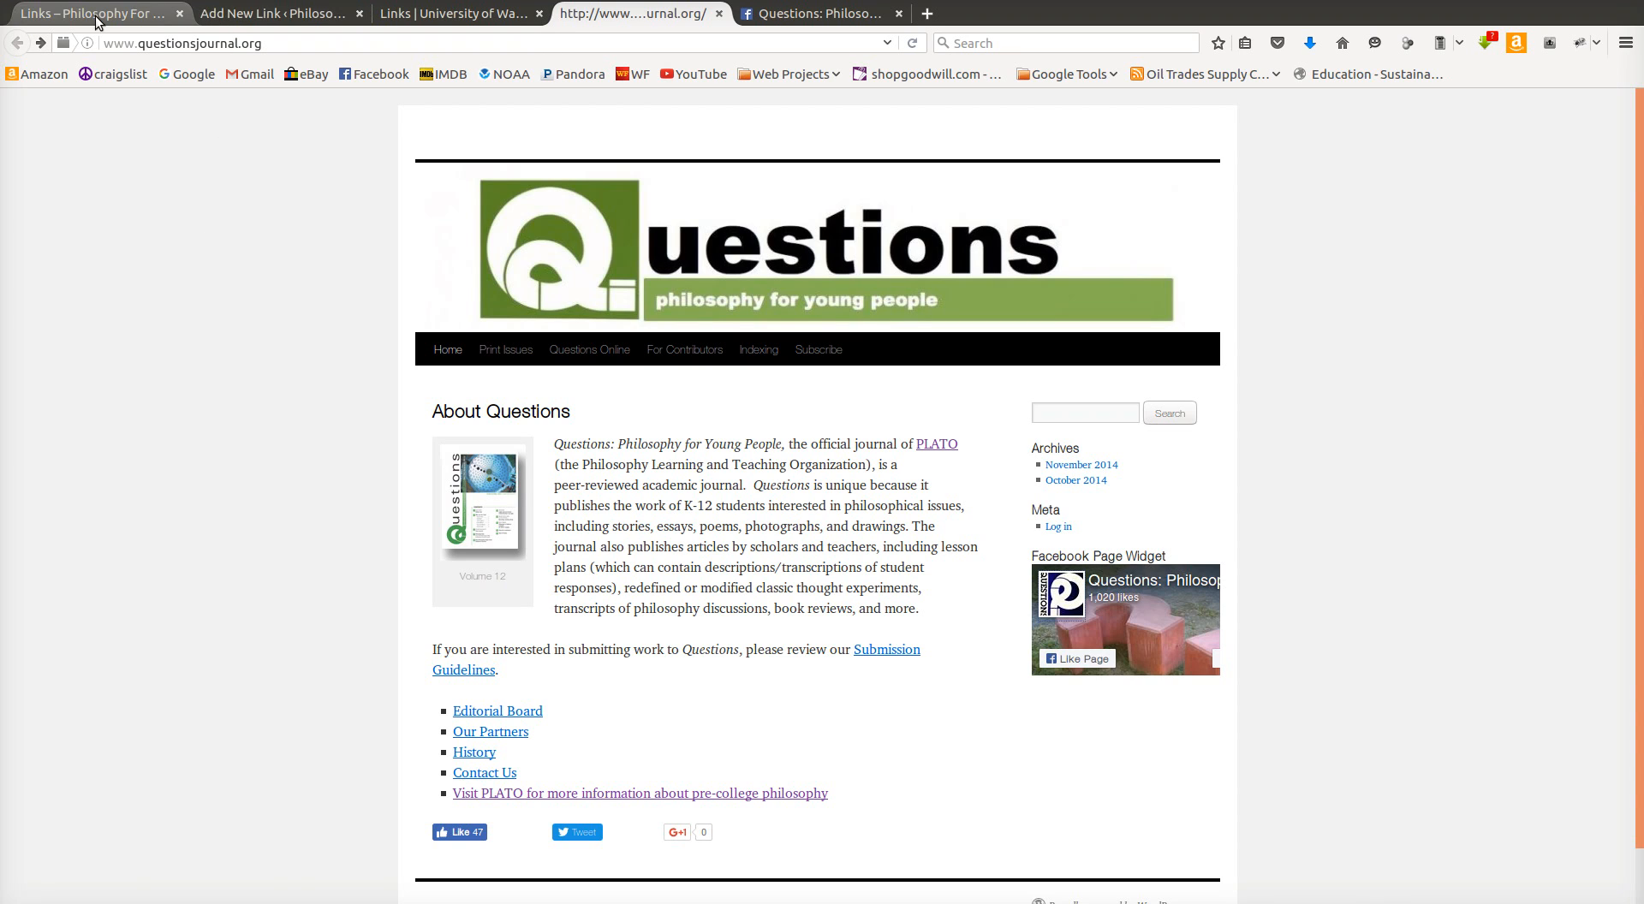
Step: Upload questions.png from the Desktop and set it as the new link's featured image
{"action": "left_click", "coordinate": [233, 12]}
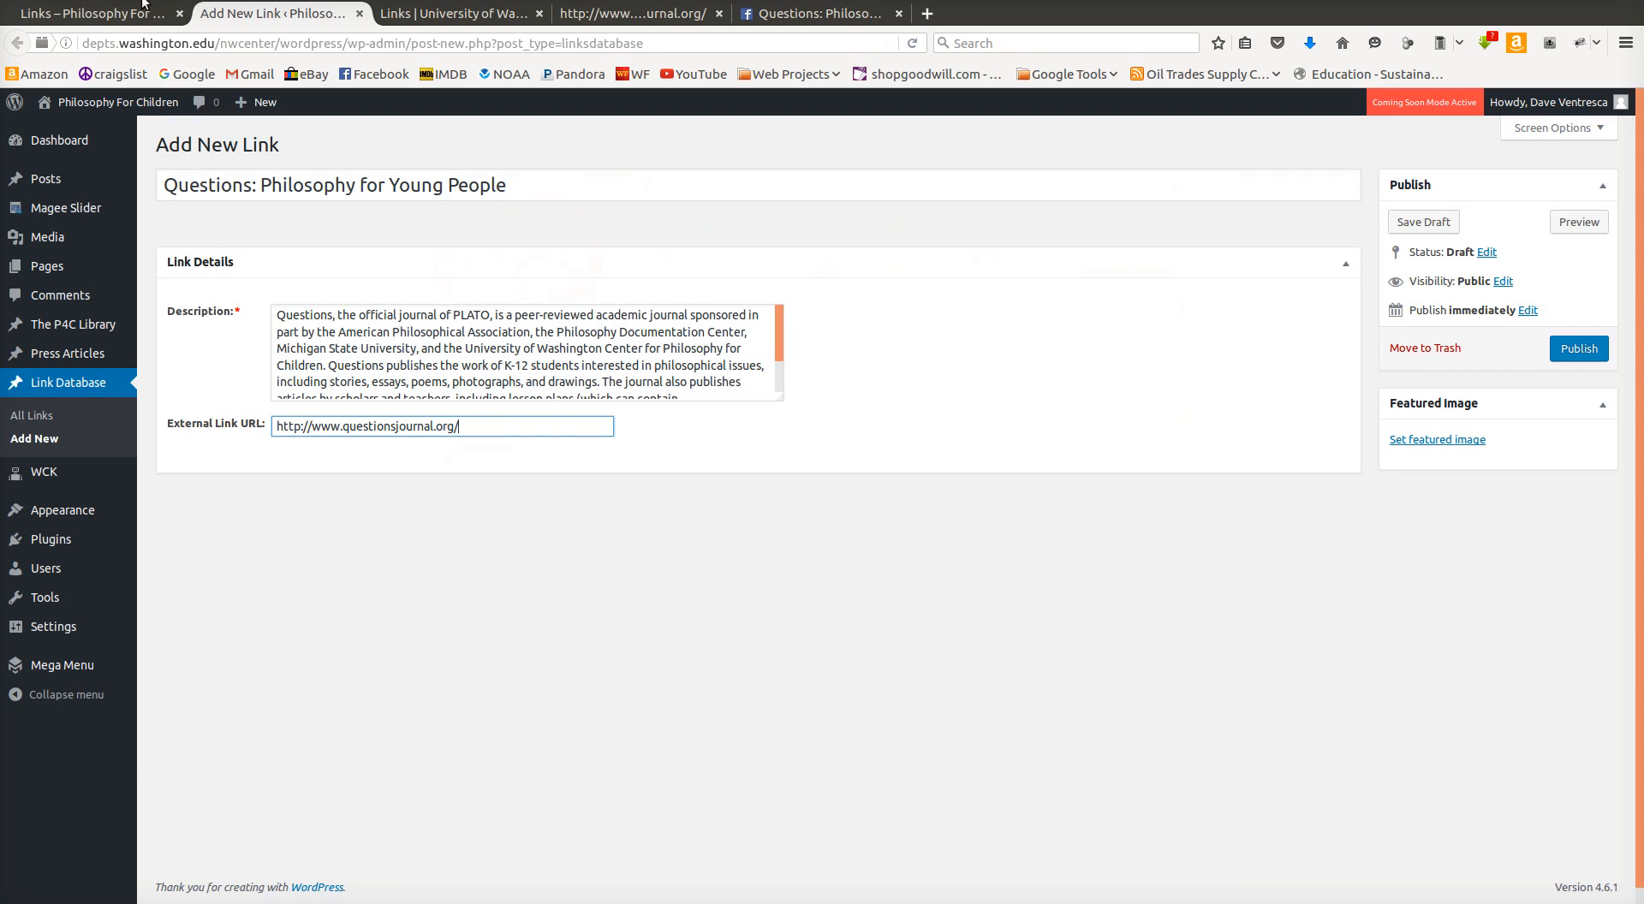
{"action": "left_click", "coordinate": [1444, 440]}
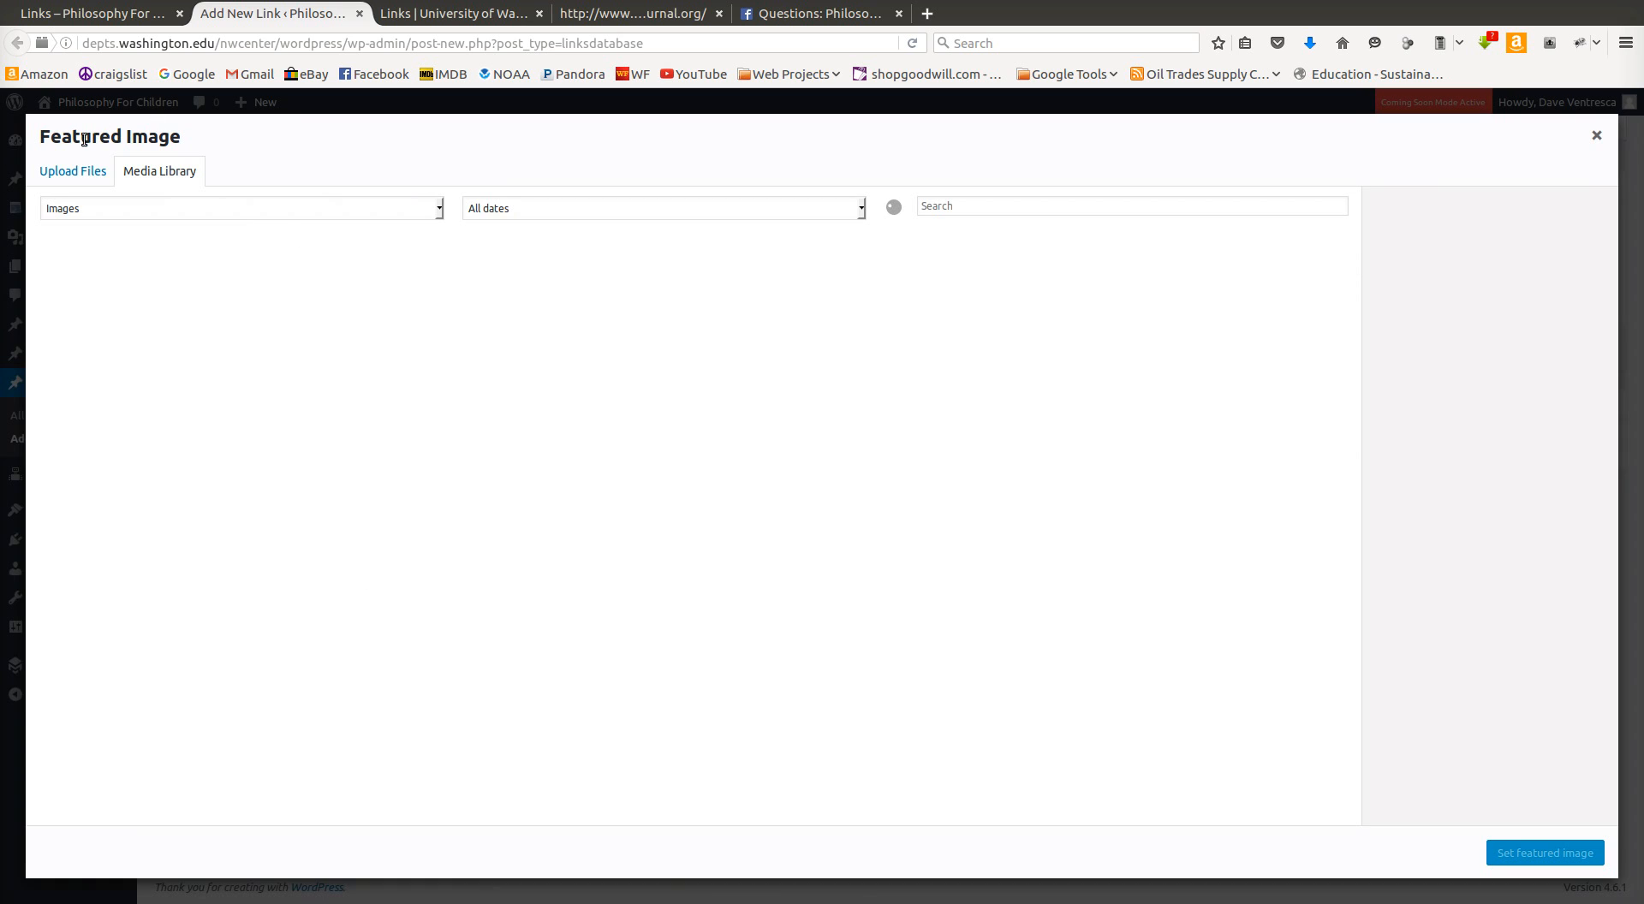
{"action": "left_click", "coordinate": [73, 171]}
{"action": "left_click", "coordinate": [860, 486]}
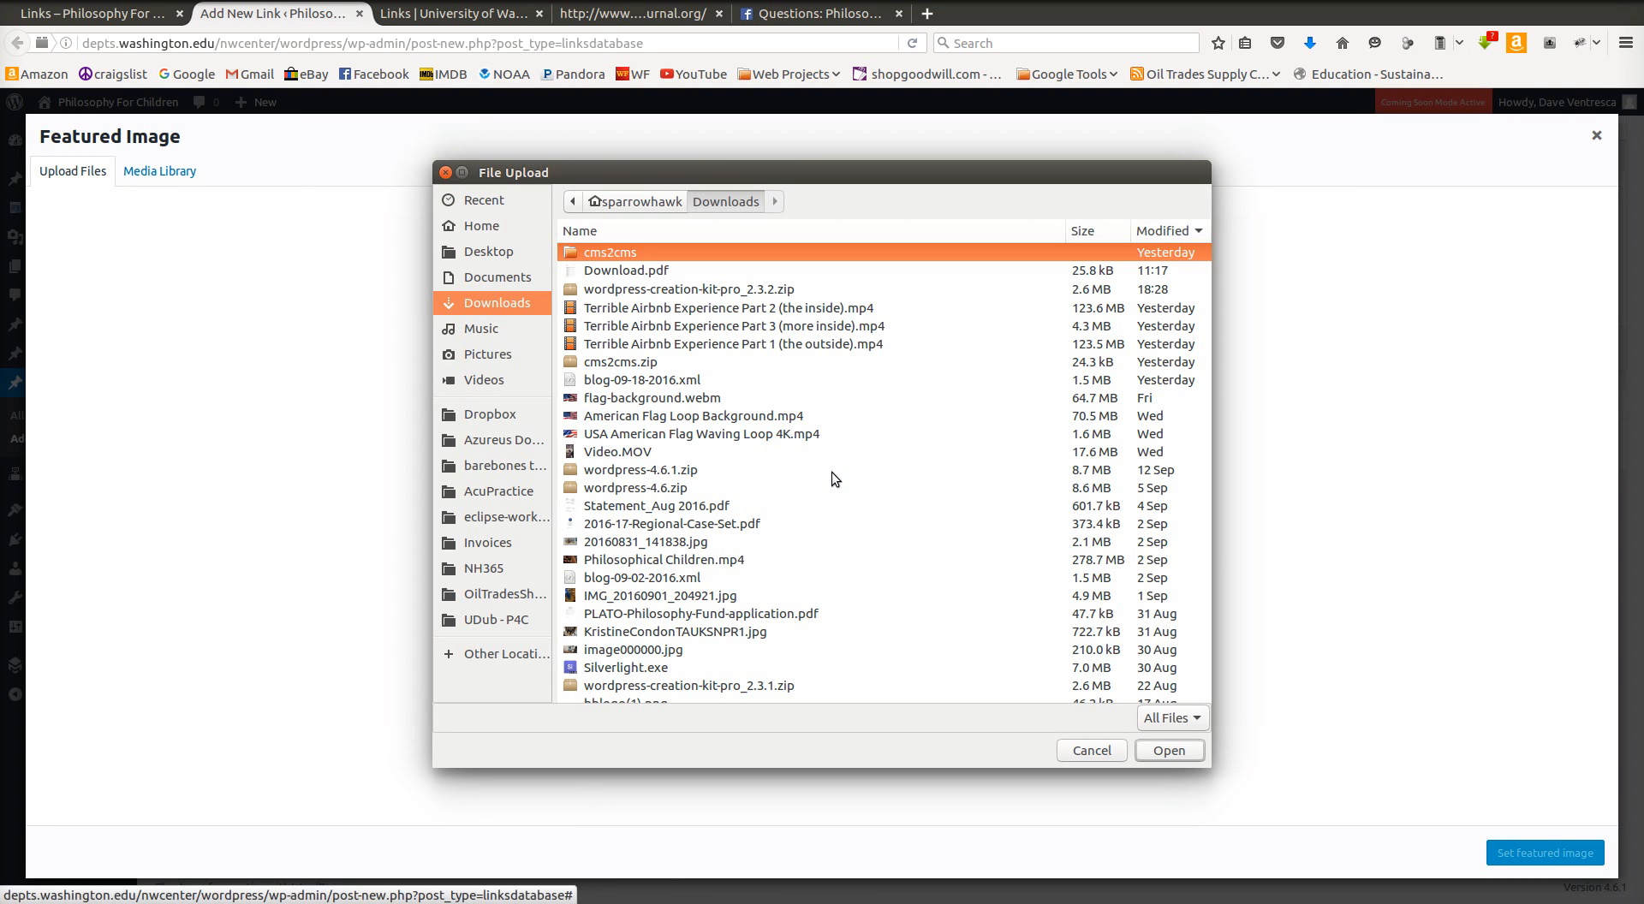
{"action": "left_click", "coordinate": [488, 250]}
{"action": "left_click", "coordinate": [635, 398]}
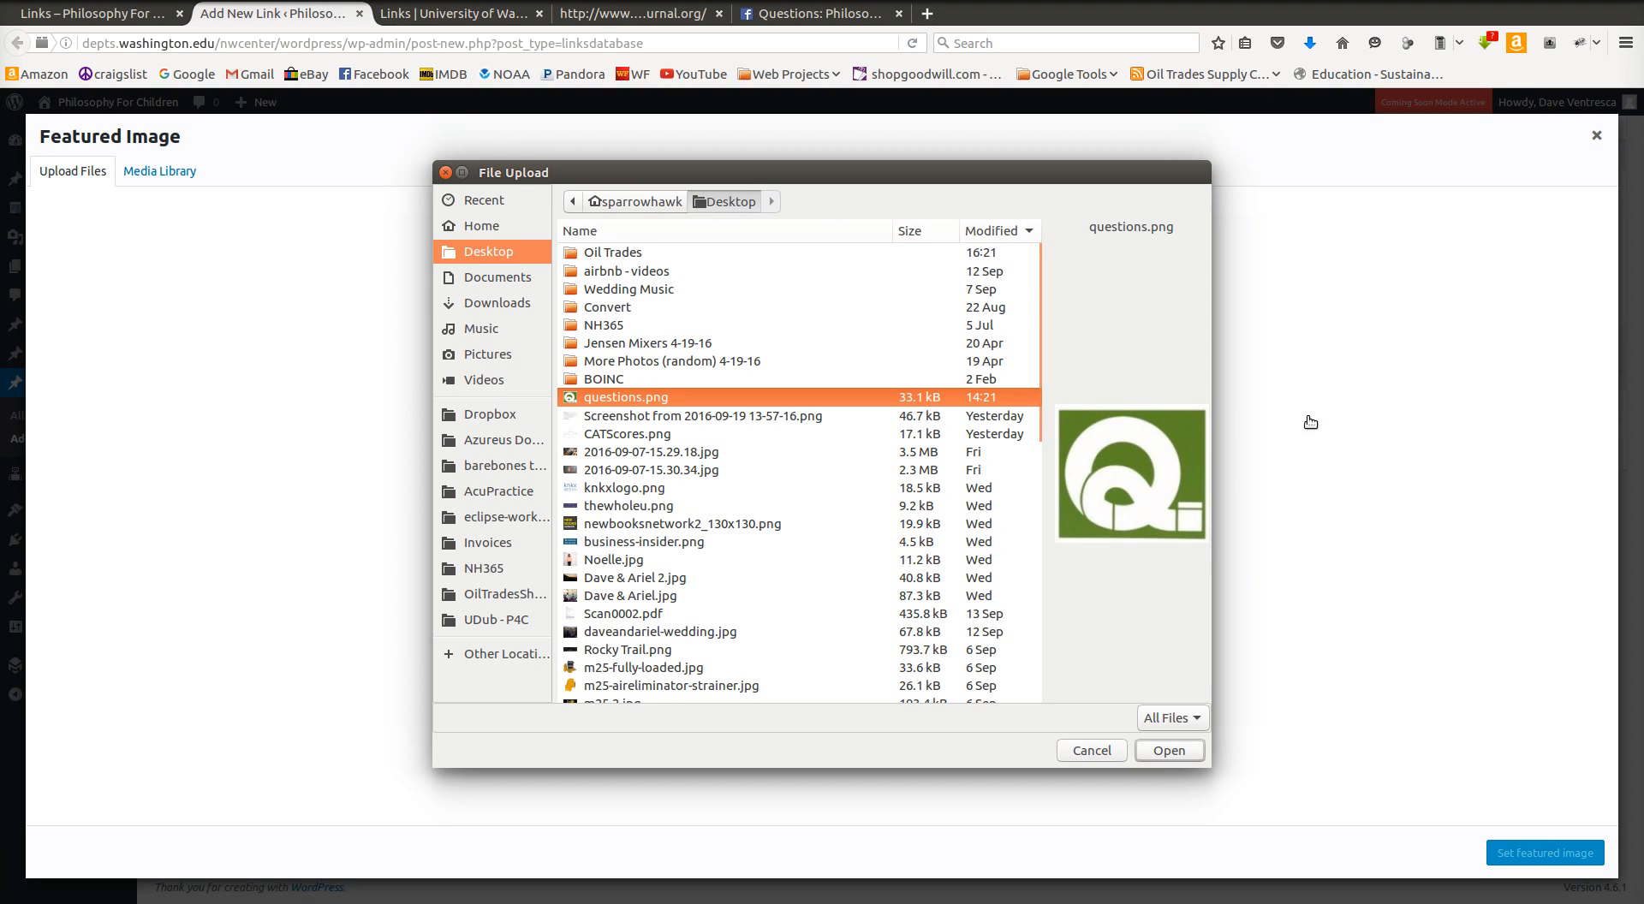
{"action": "left_click", "coordinate": [1169, 748]}
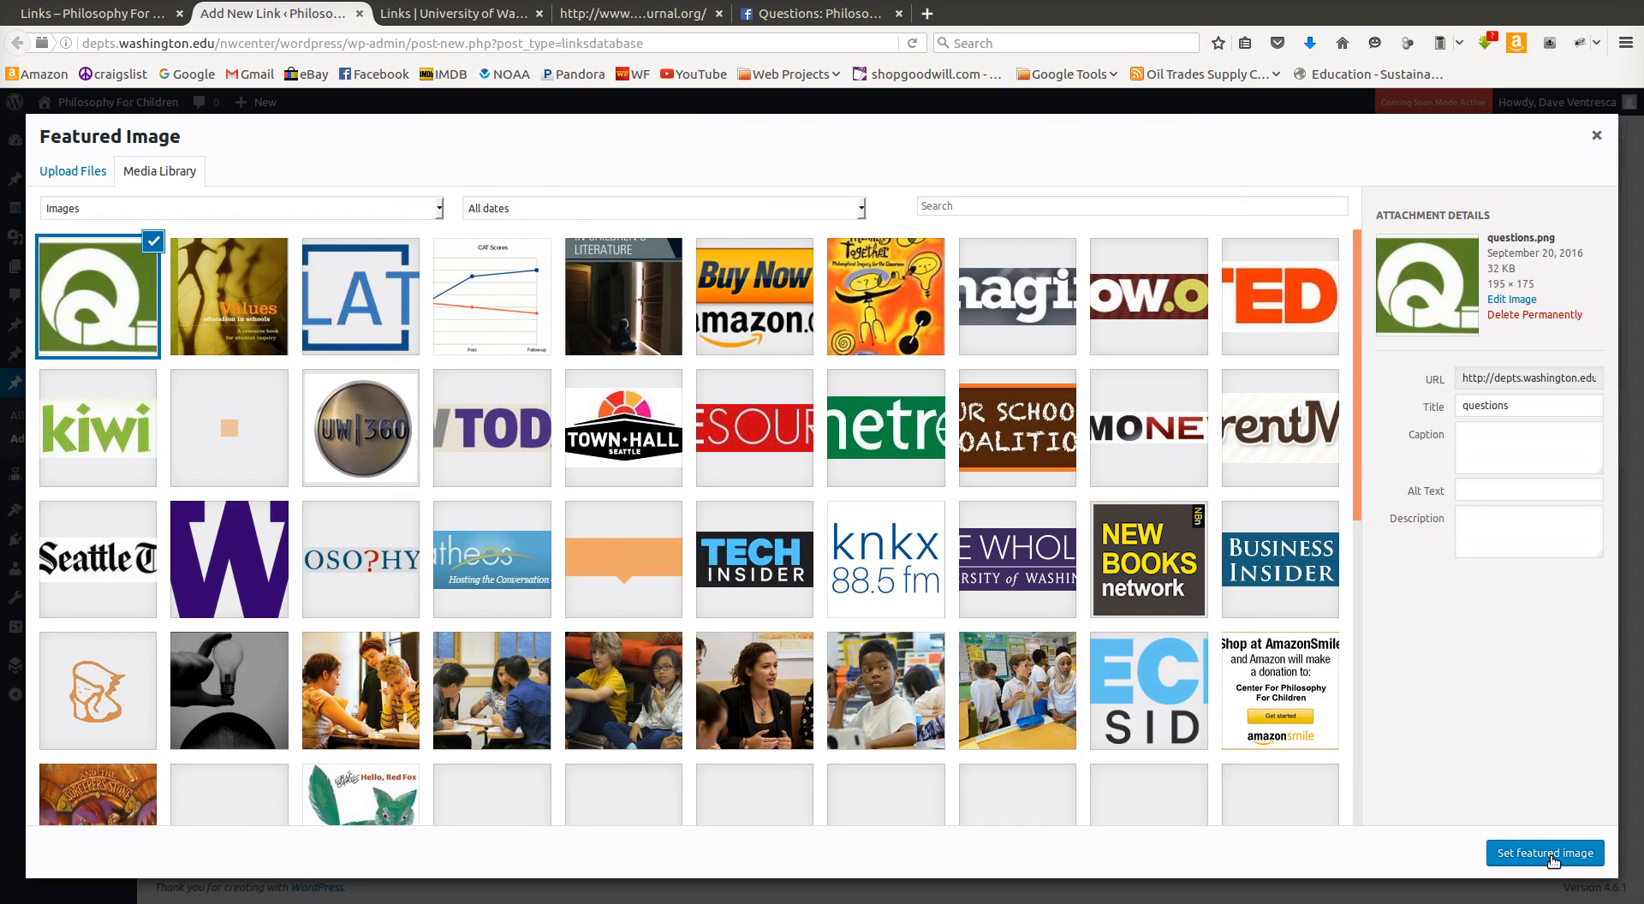
{"action": "left_click", "coordinate": [1552, 859]}
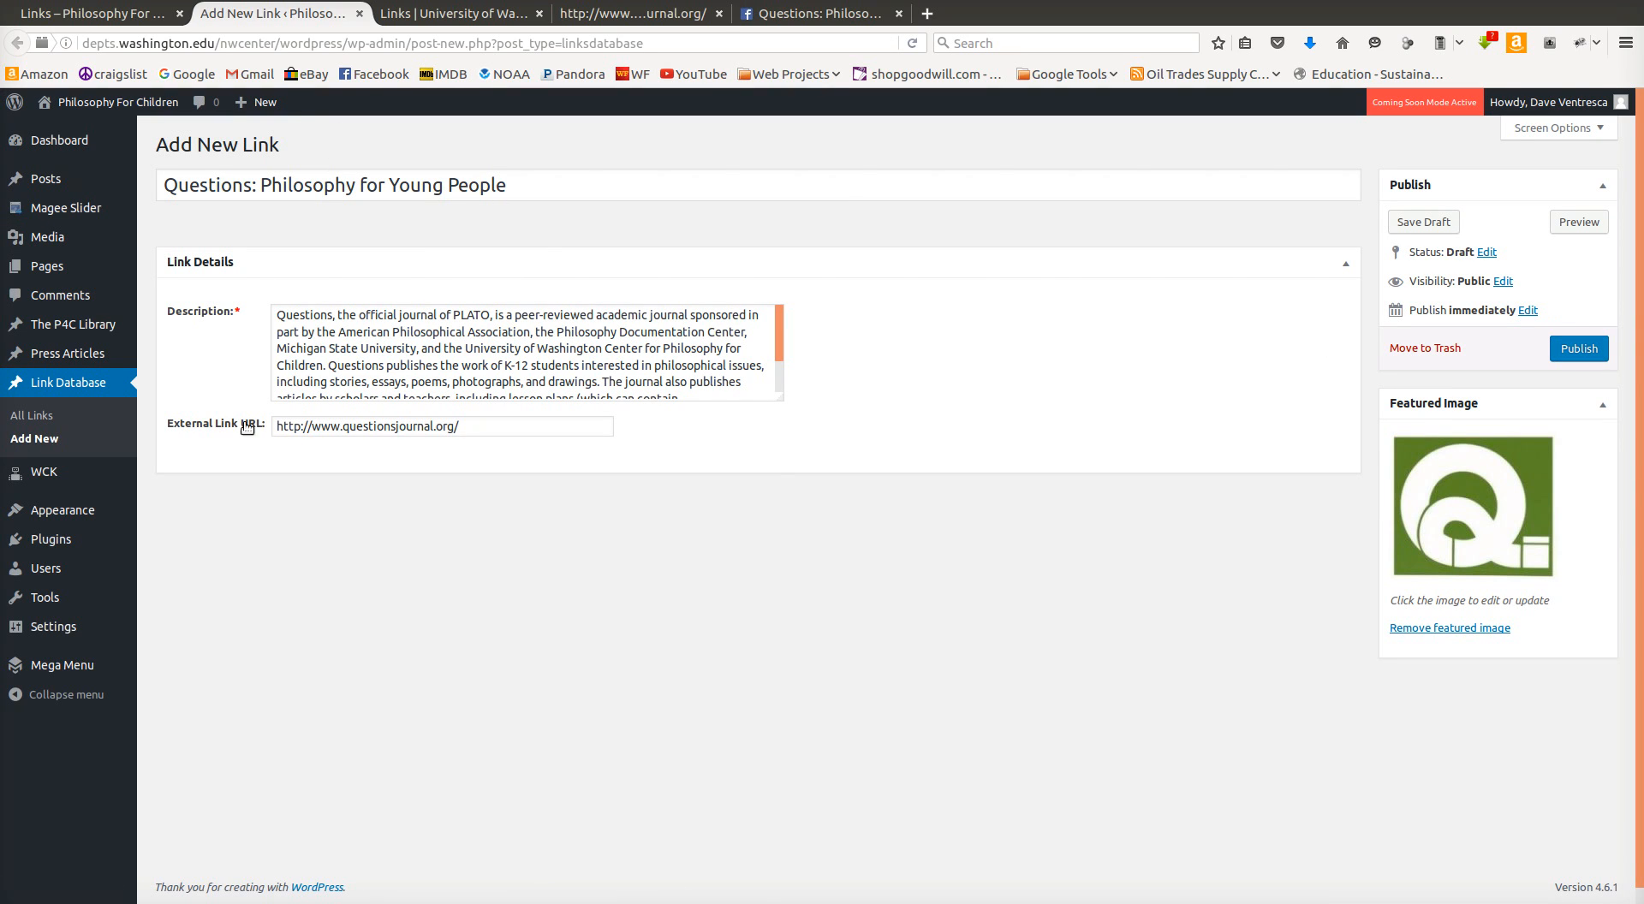
Step: Publish the Questions link and view it on the site's new Links page
{"action": "left_click", "coordinate": [1579, 350]}
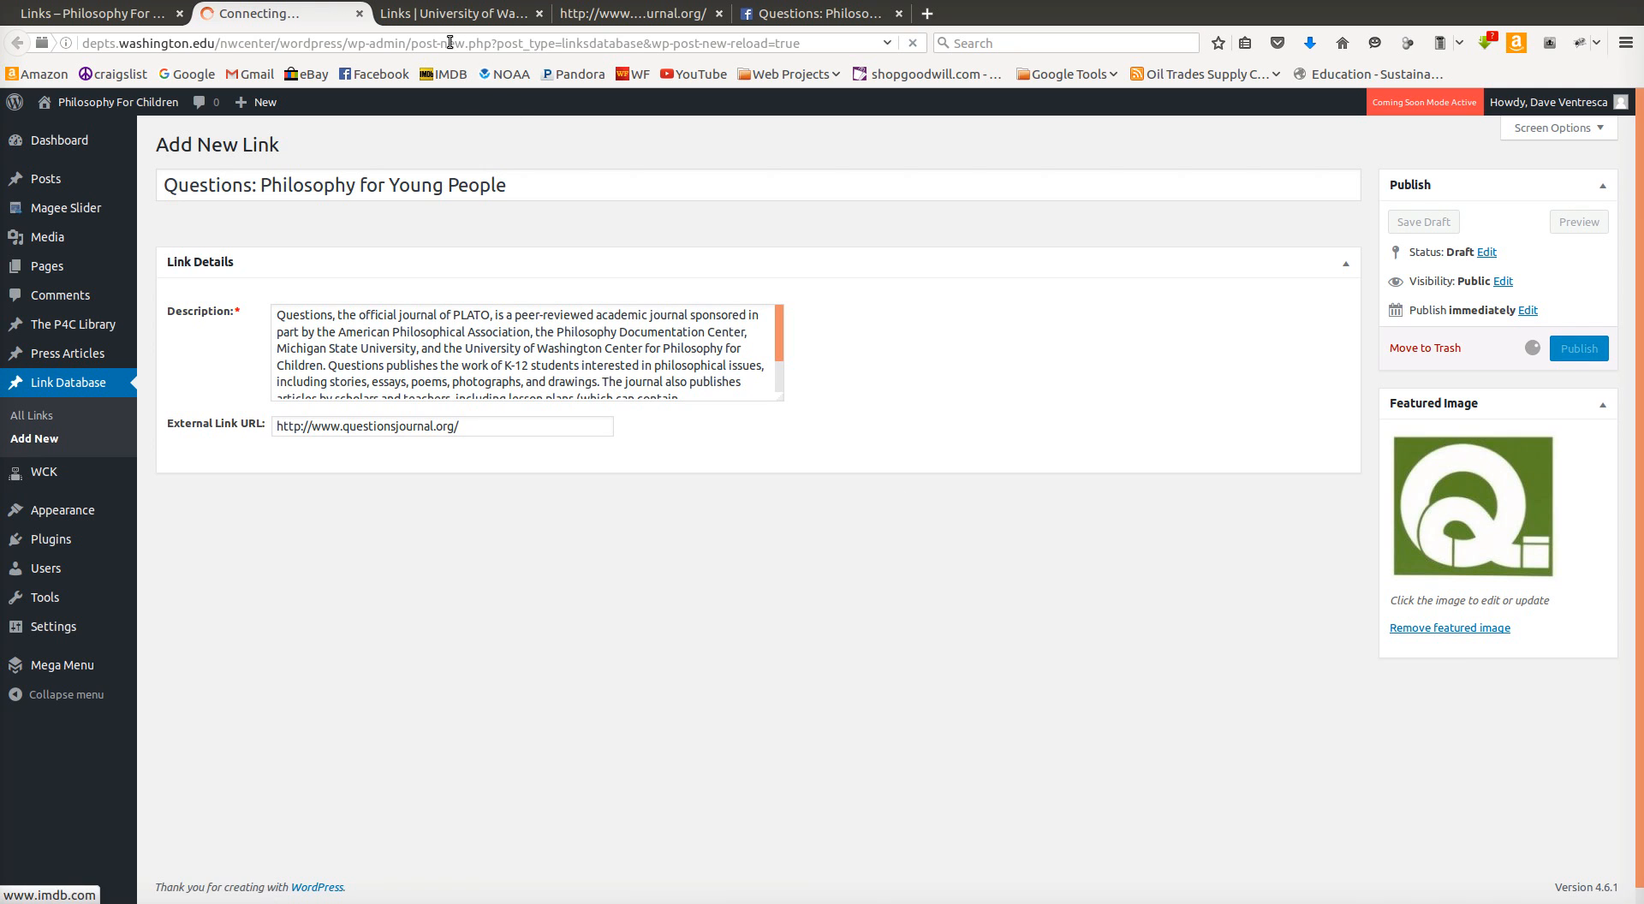
{"action": "left_click", "coordinate": [150, 13]}
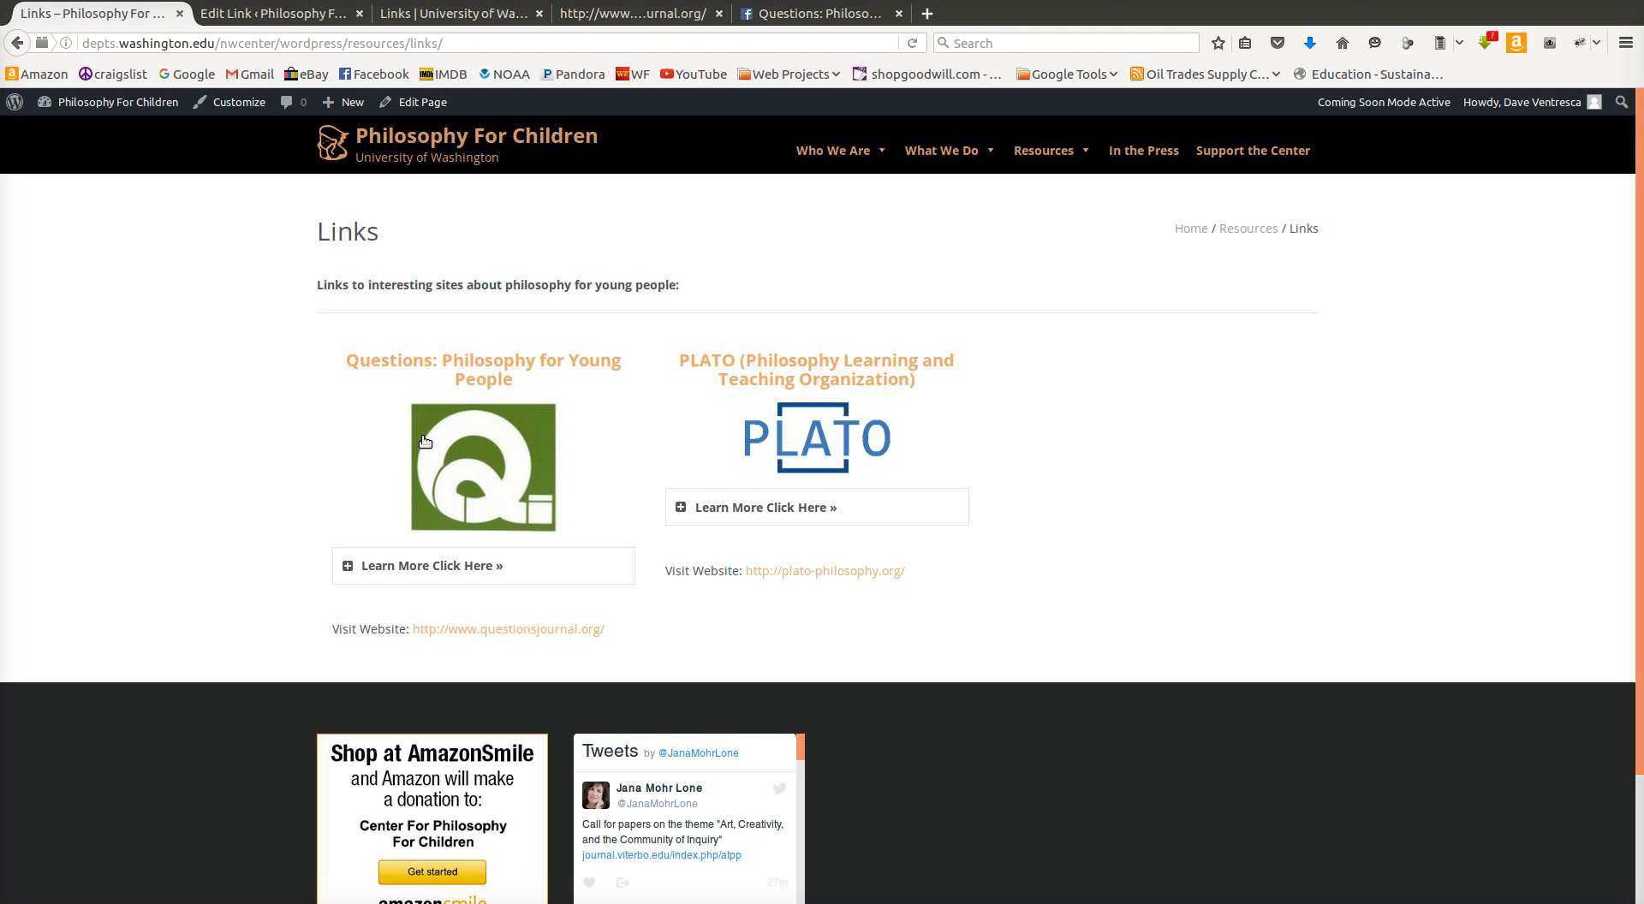
Step: Change the year of the Questions link's publish date to 2015 and update the link
{"action": "left_click", "coordinate": [322, 19]}
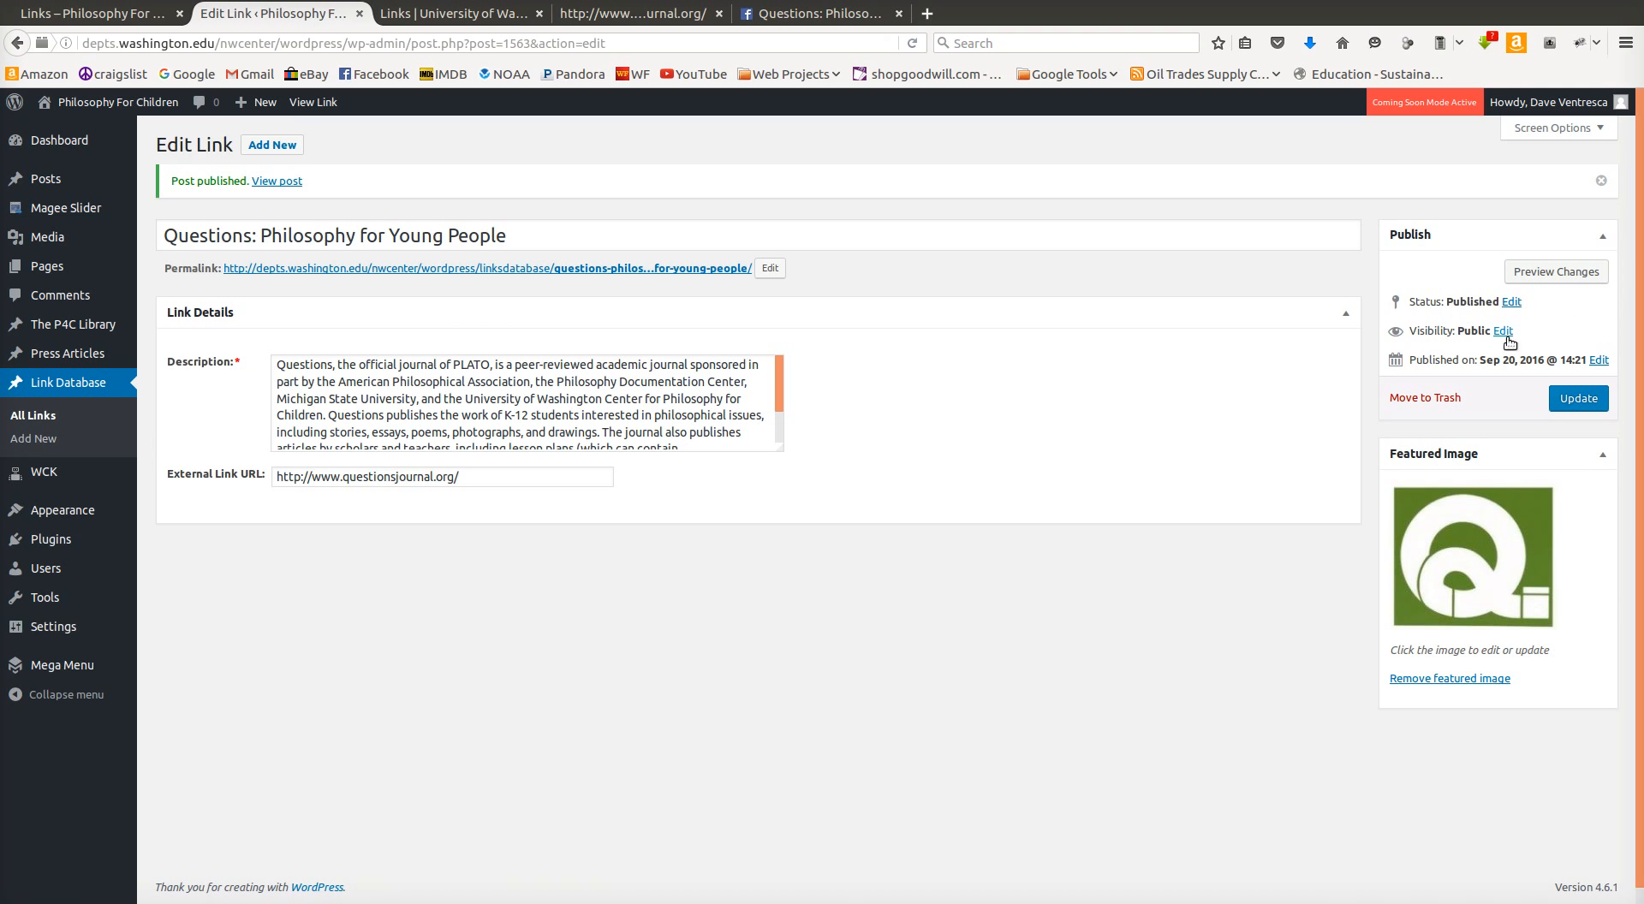
{"action": "left_click", "coordinate": [1598, 361]}
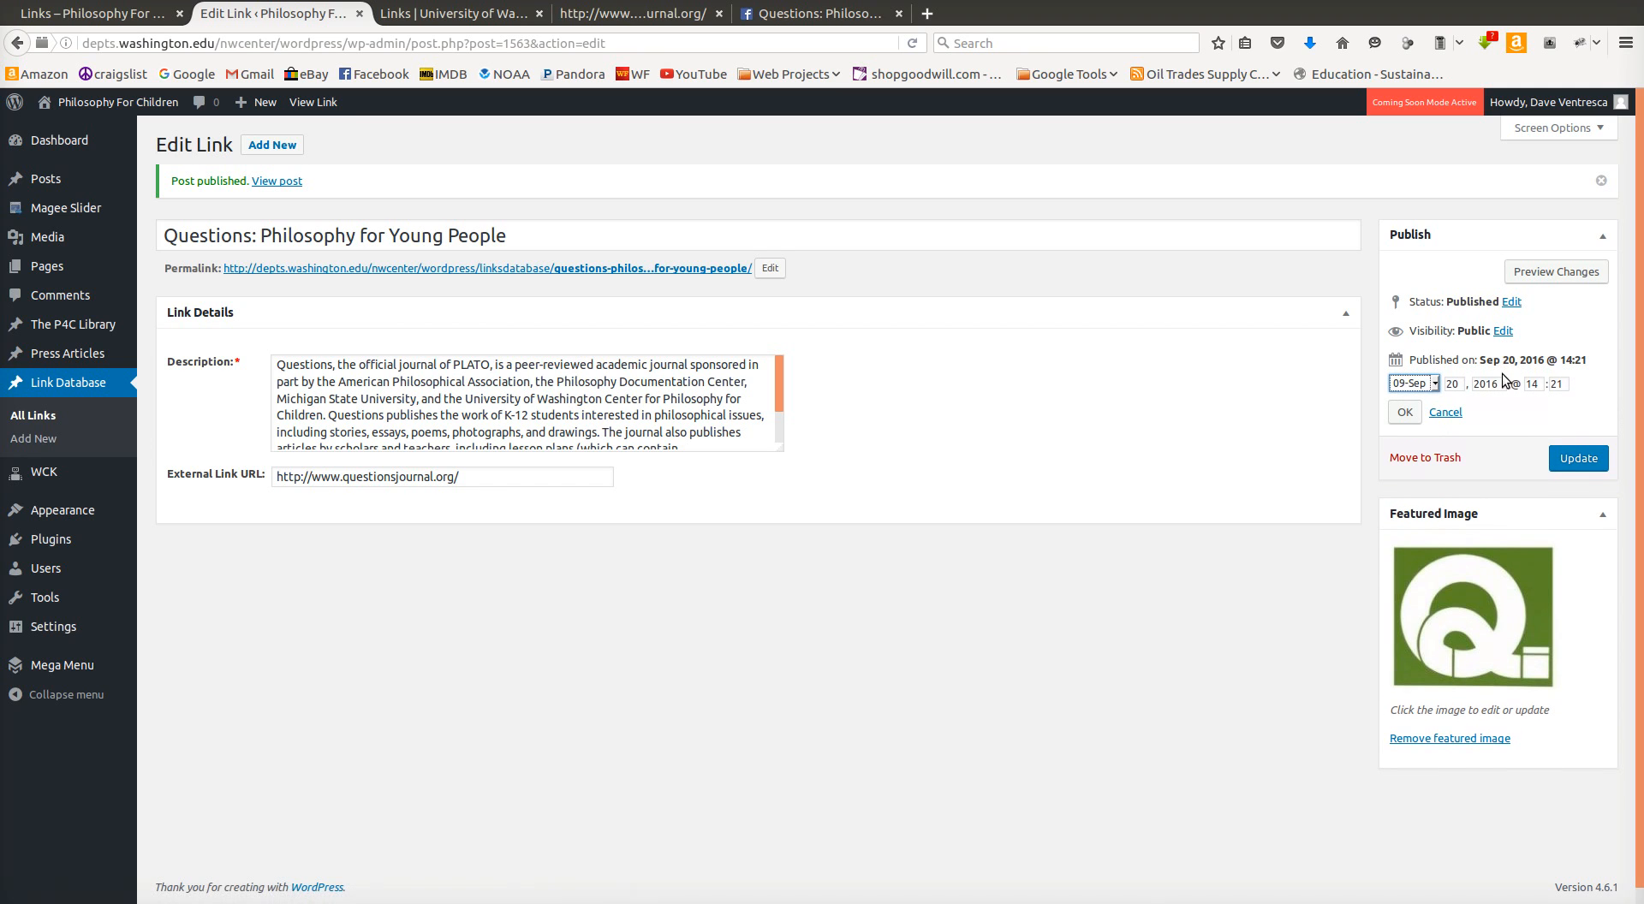
{"action": "left_click", "coordinate": [1502, 386]}
{"action": "key", "text": "BackSpace"}
{"action": "type", "text": "5"}
{"action": "left_click", "coordinate": [1577, 458]}
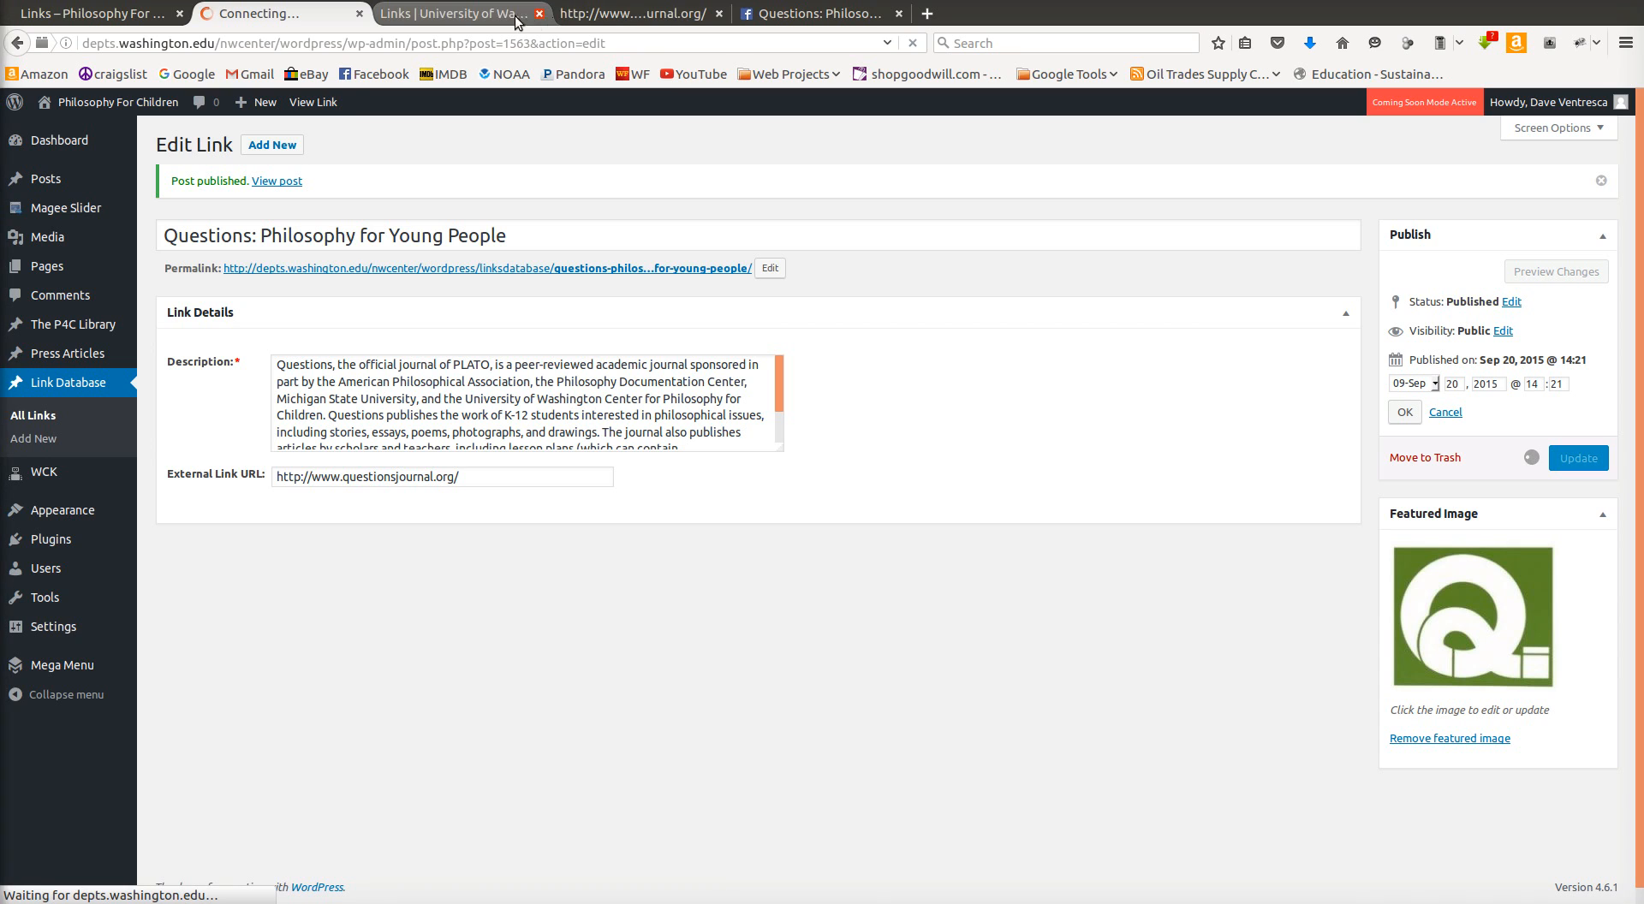
Step: Reload the new Links page and check the order of the links against the Questions link's publish date
{"action": "left_click", "coordinate": [49, 19]}
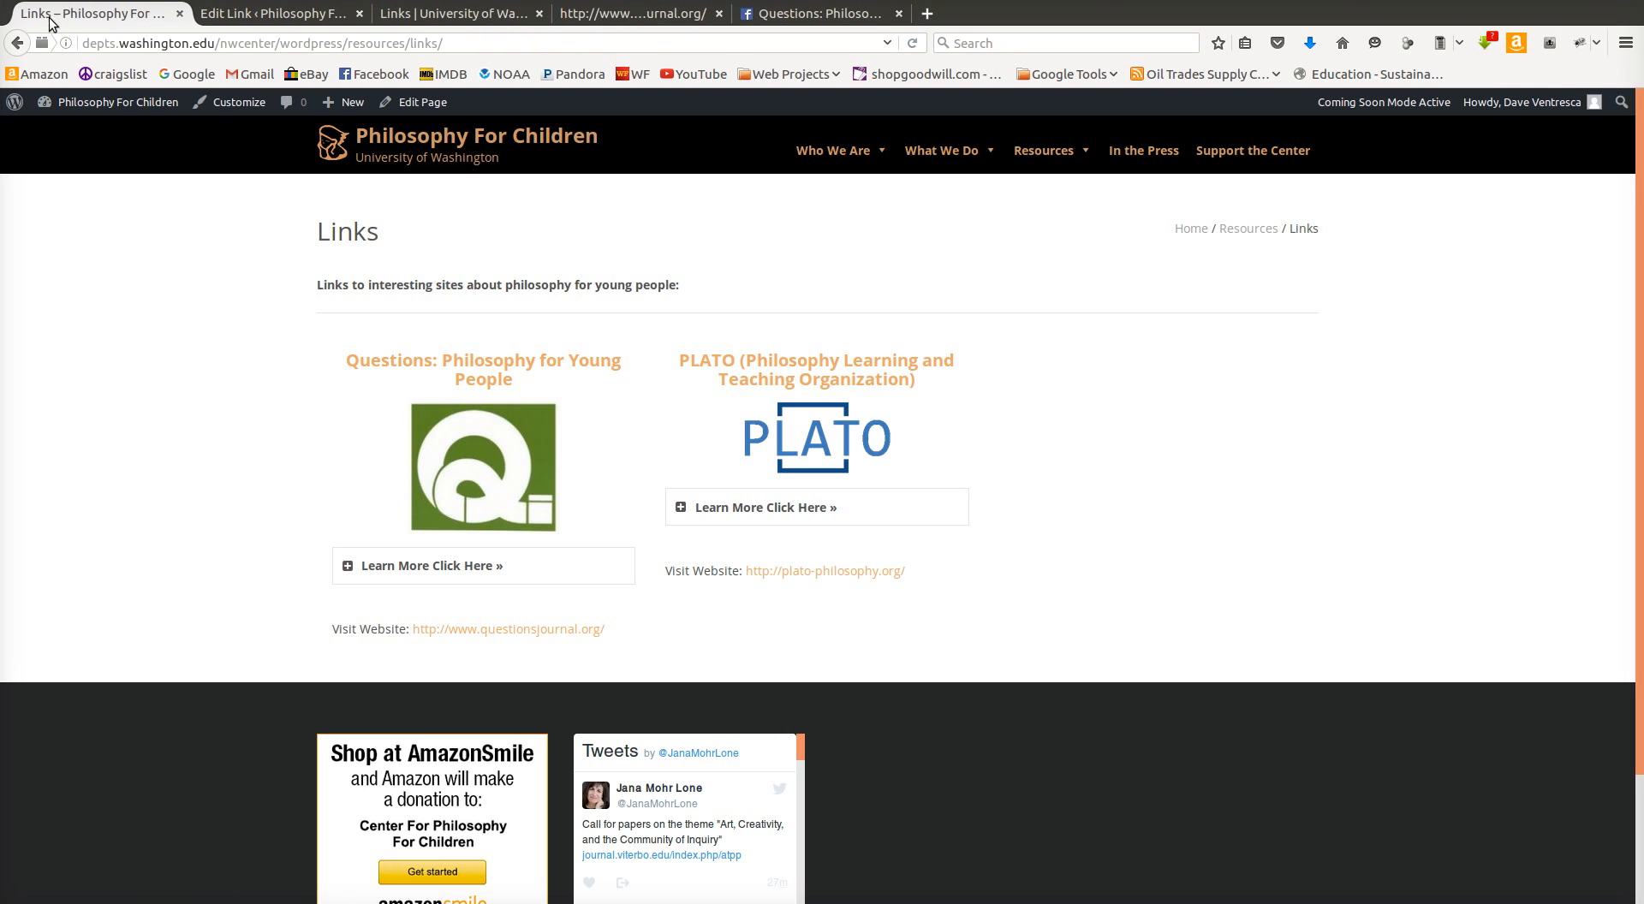
{"action": "key", "text": "F5"}
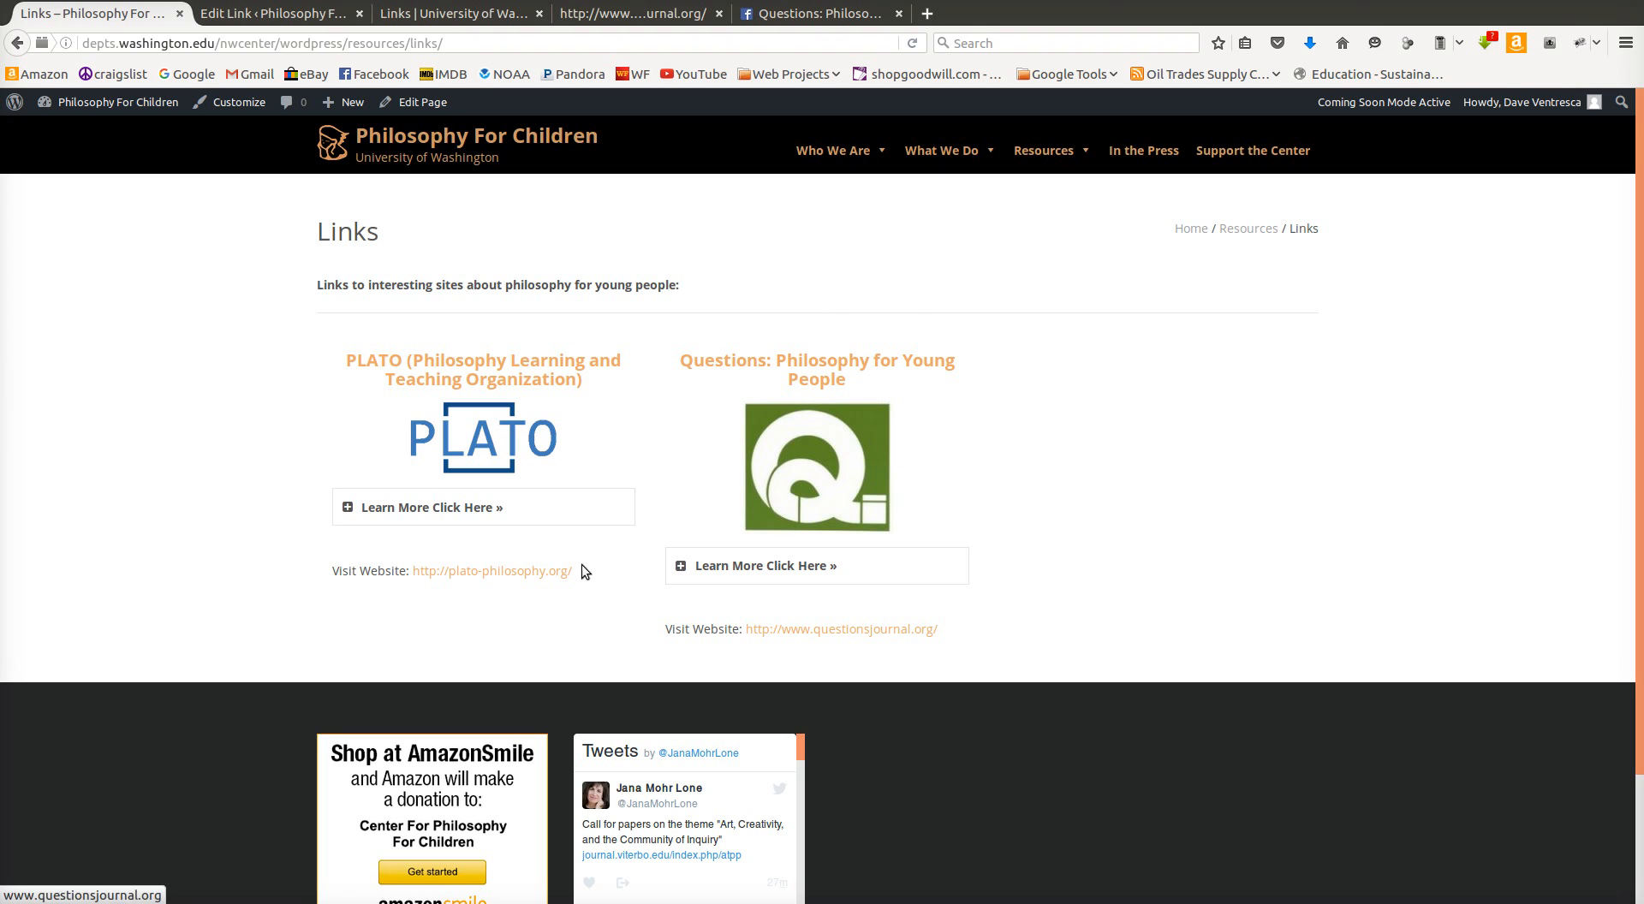
{"action": "left_click", "coordinate": [248, 15]}
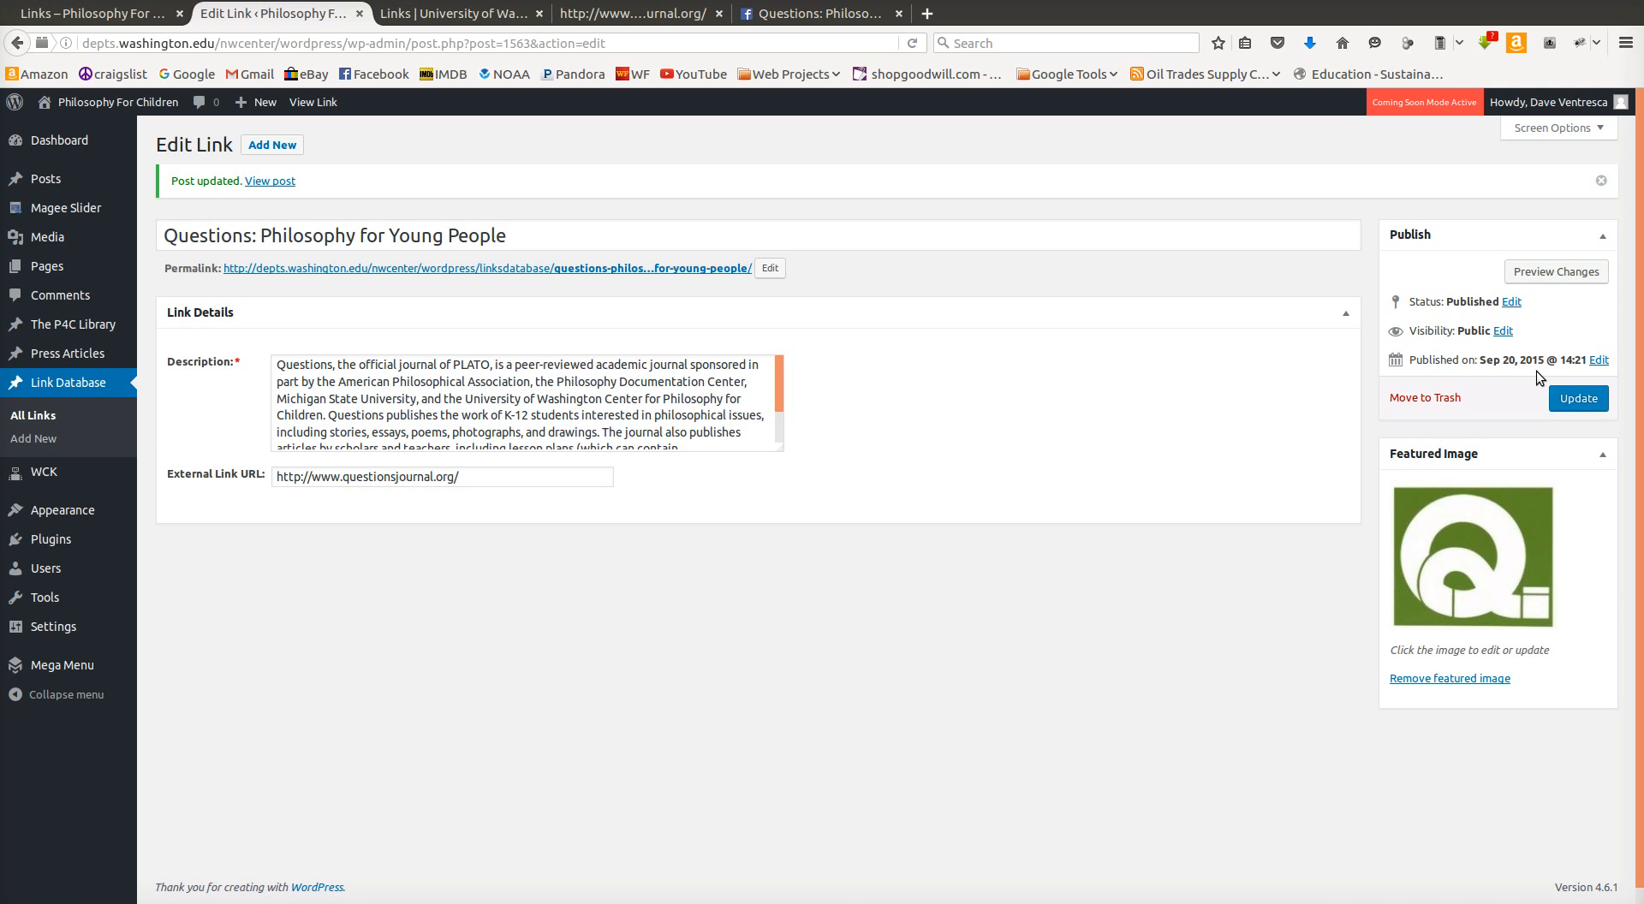
{"action": "left_click", "coordinate": [49, 20]}
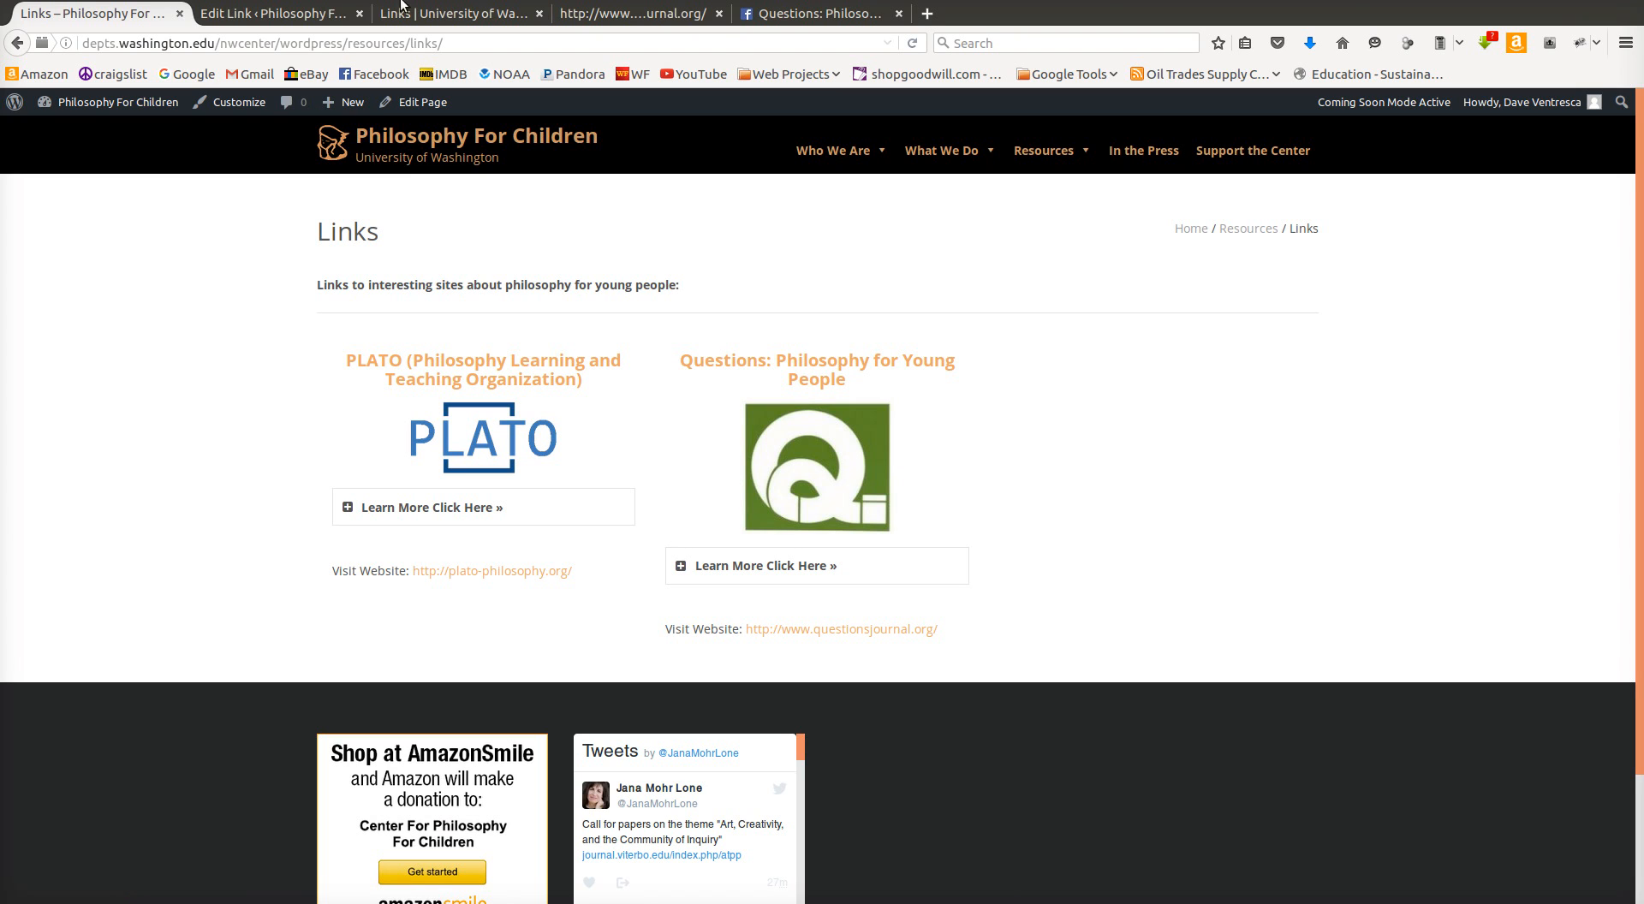
Step: Review the entries and publish dates in the Link Database, and return to the new Links page
{"action": "left_click", "coordinate": [272, 13]}
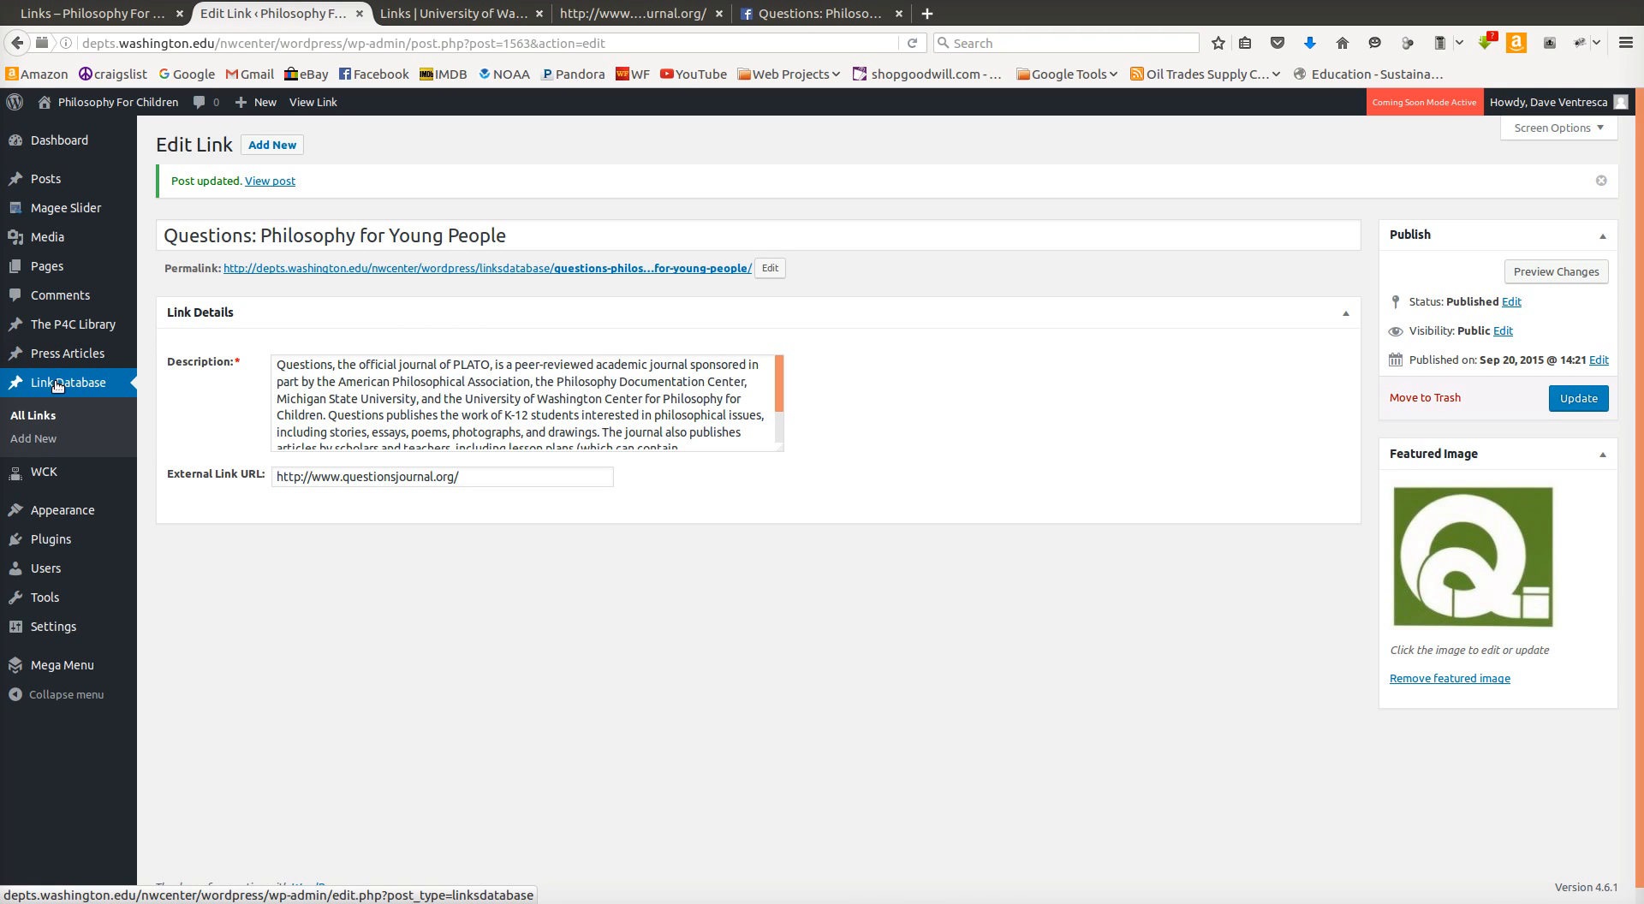
{"action": "left_click", "coordinate": [61, 384]}
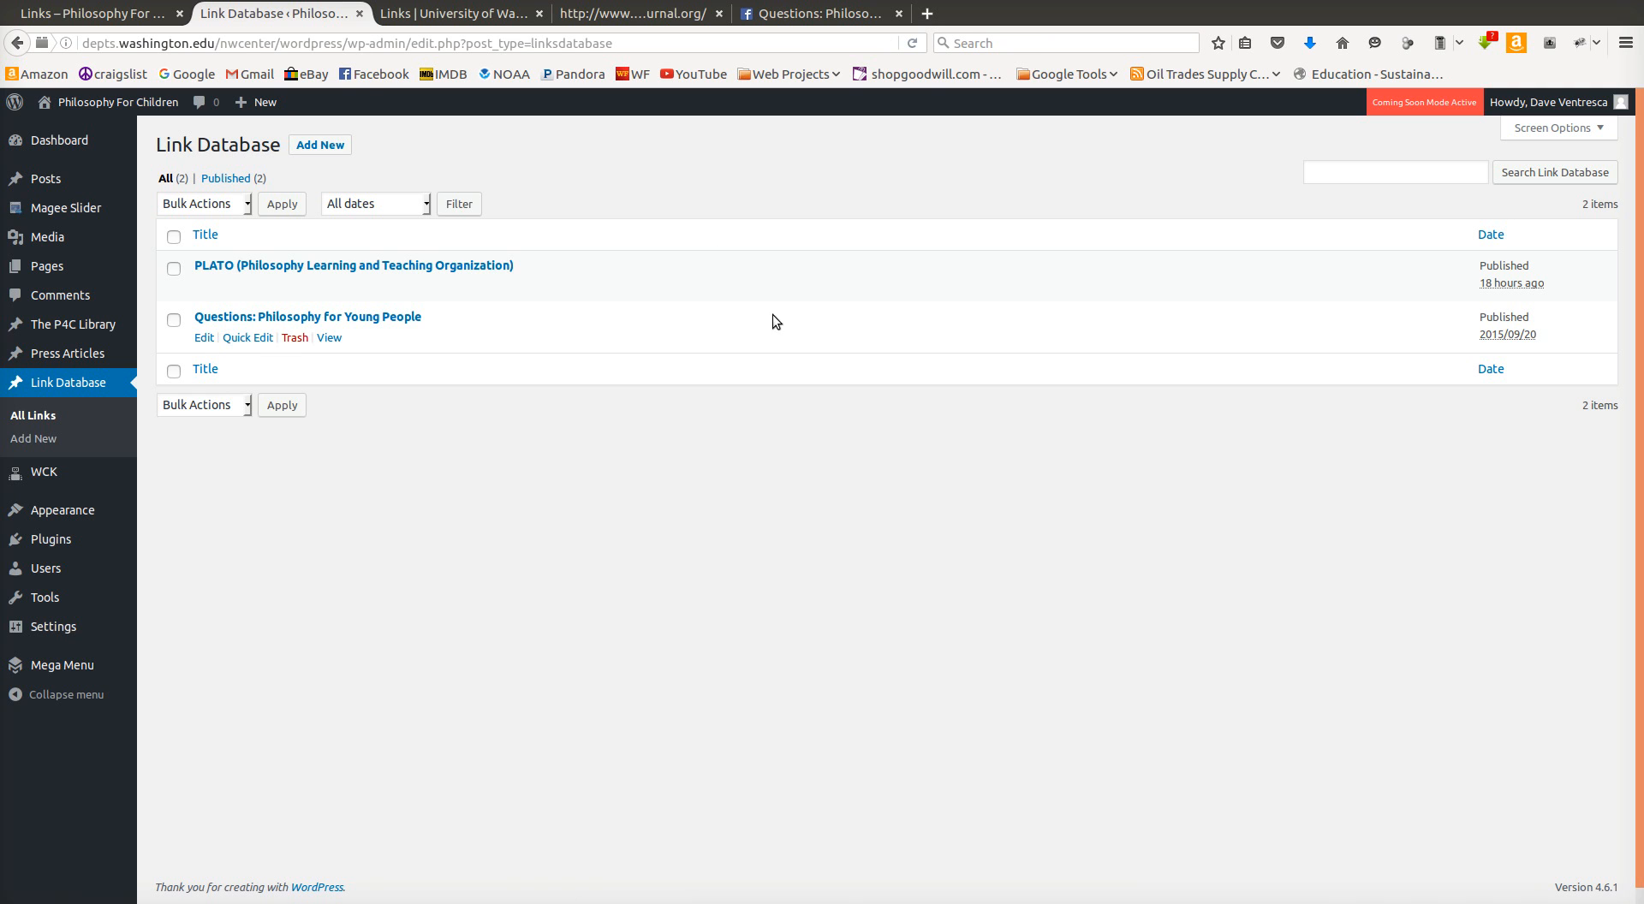
{"action": "left_click", "coordinate": [434, 12]}
{"action": "left_click", "coordinate": [103, 13]}
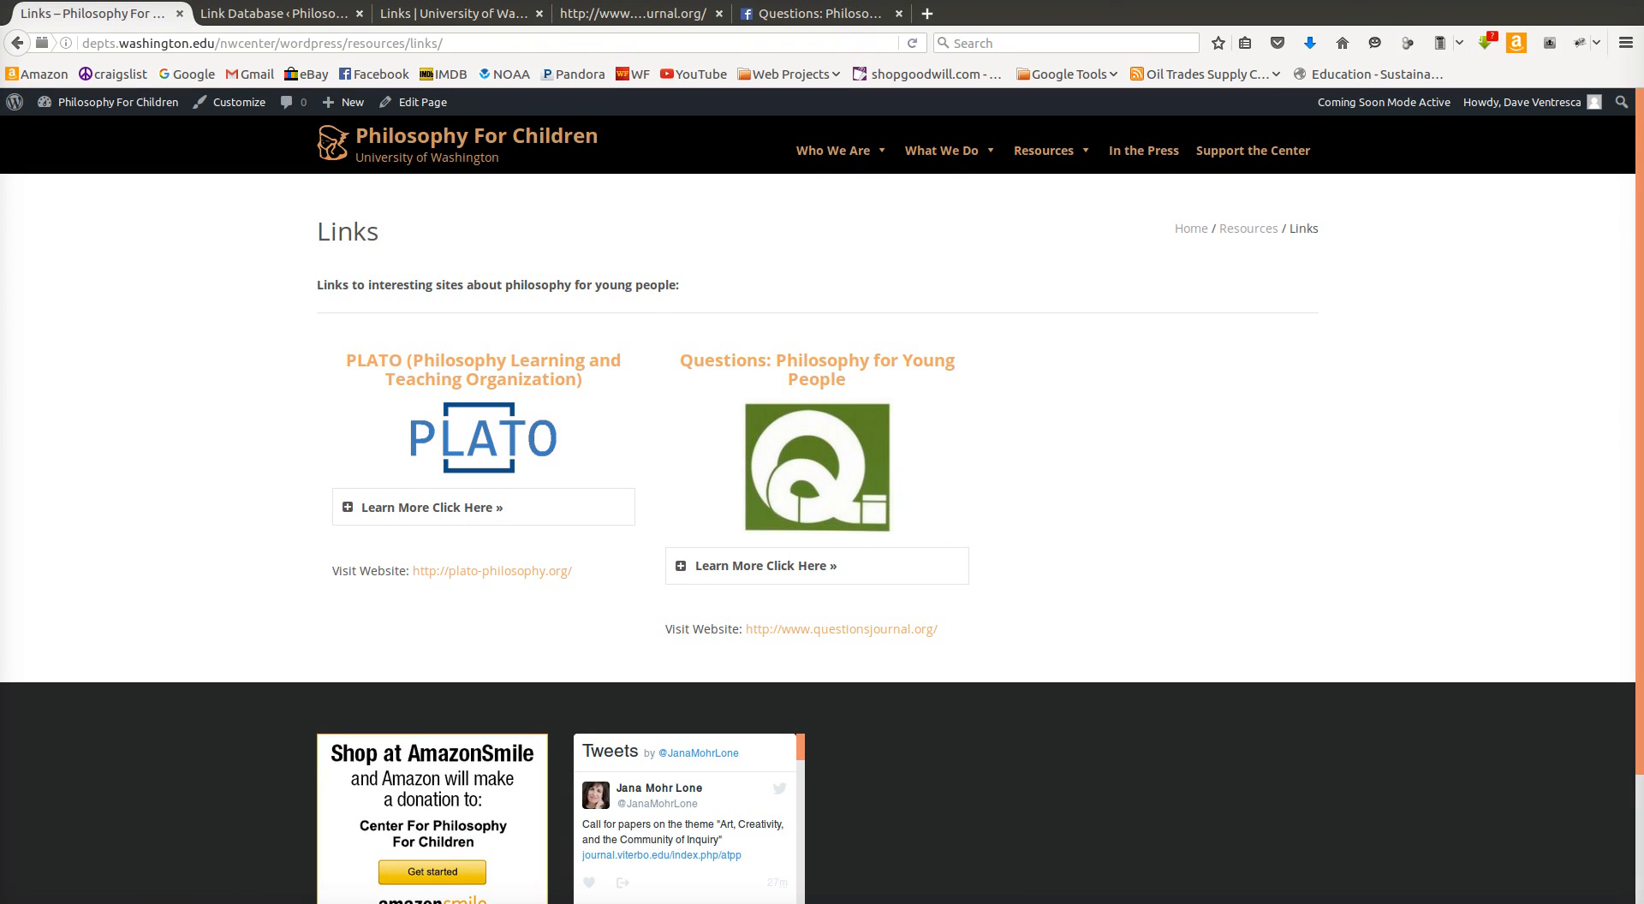
{"action": "left_click", "coordinate": [1392, 0]}
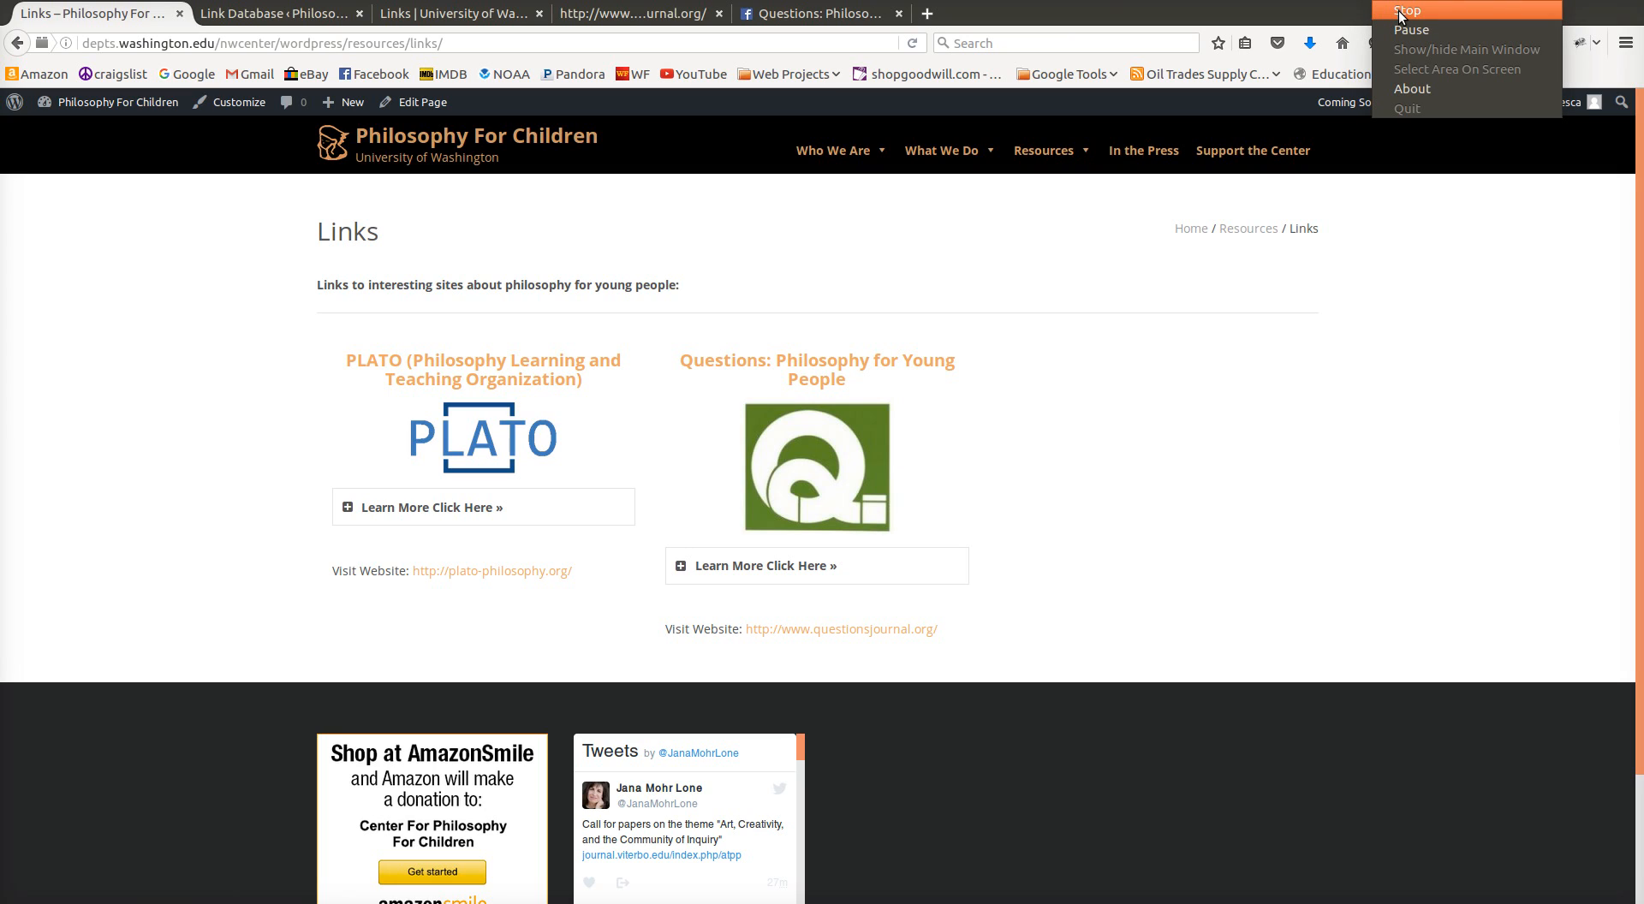